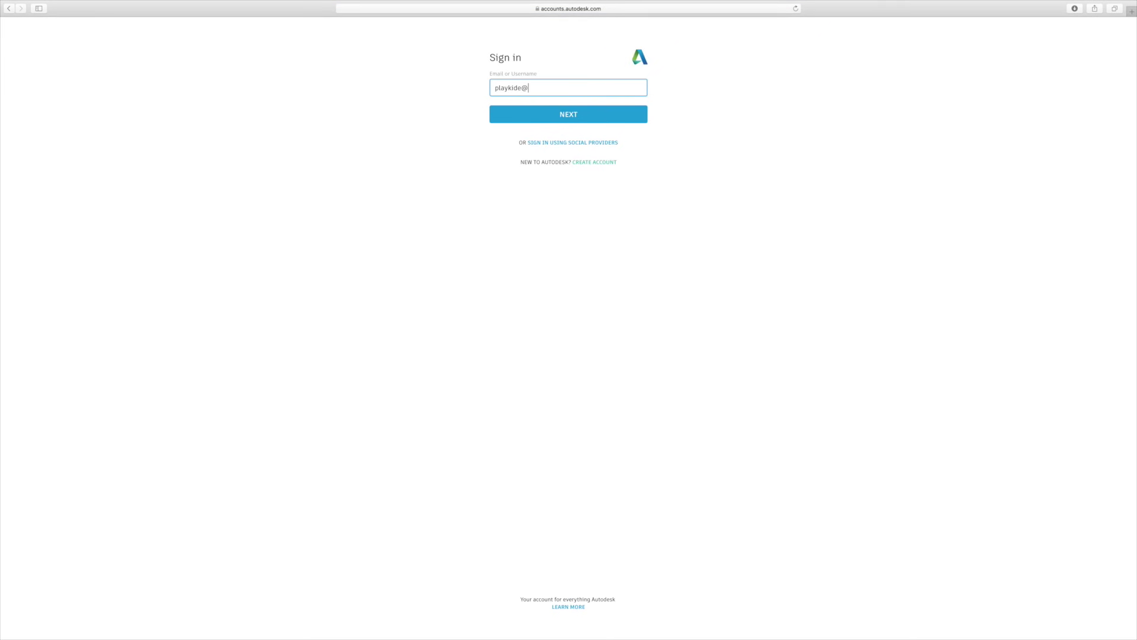
# Step: Sign in with the account e-mail and password to reach My recent designs
pyautogui.write('gmail.com')
pyautogui.press('Return')
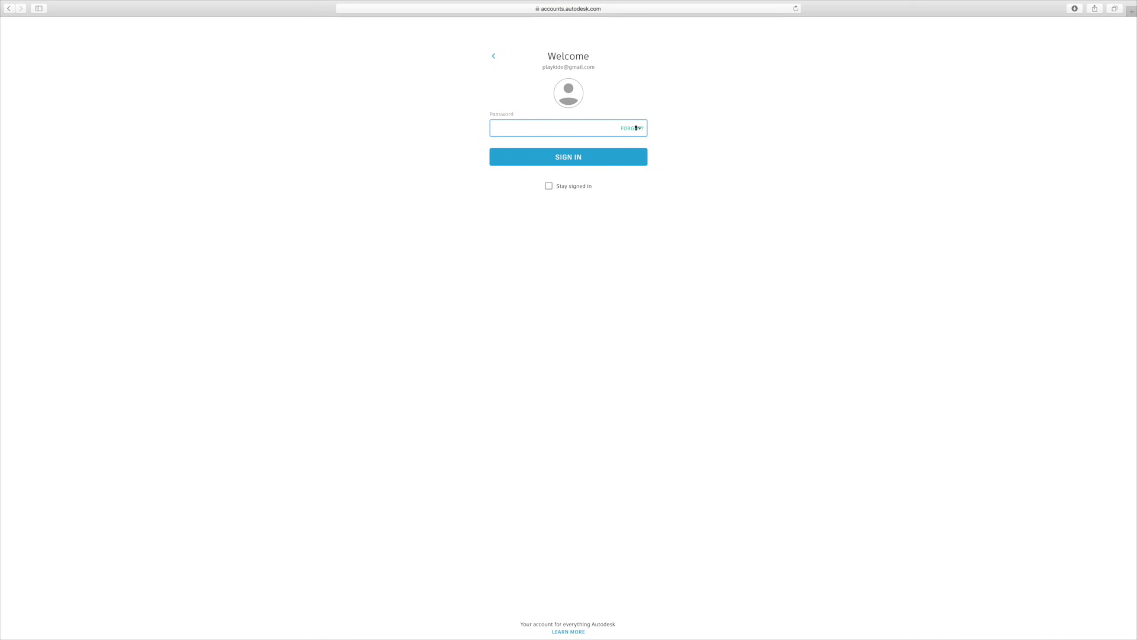
pyautogui.write('•')
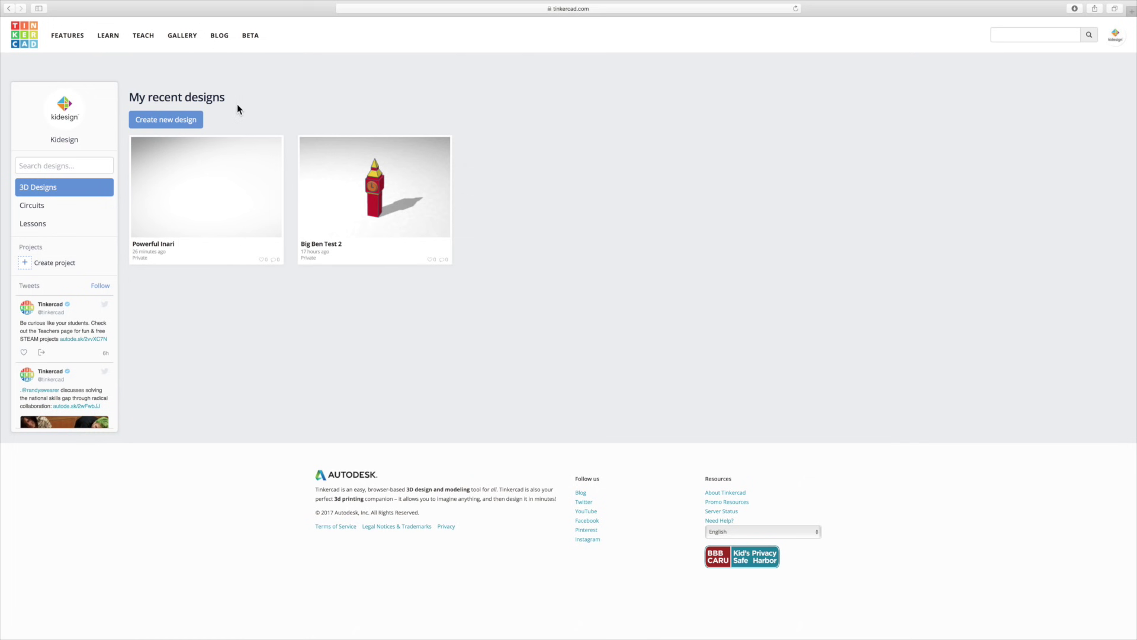
# Step: Create a new blank design, opening the empty Surprising Hango-Rottis workplane
pyautogui.click(169, 127)
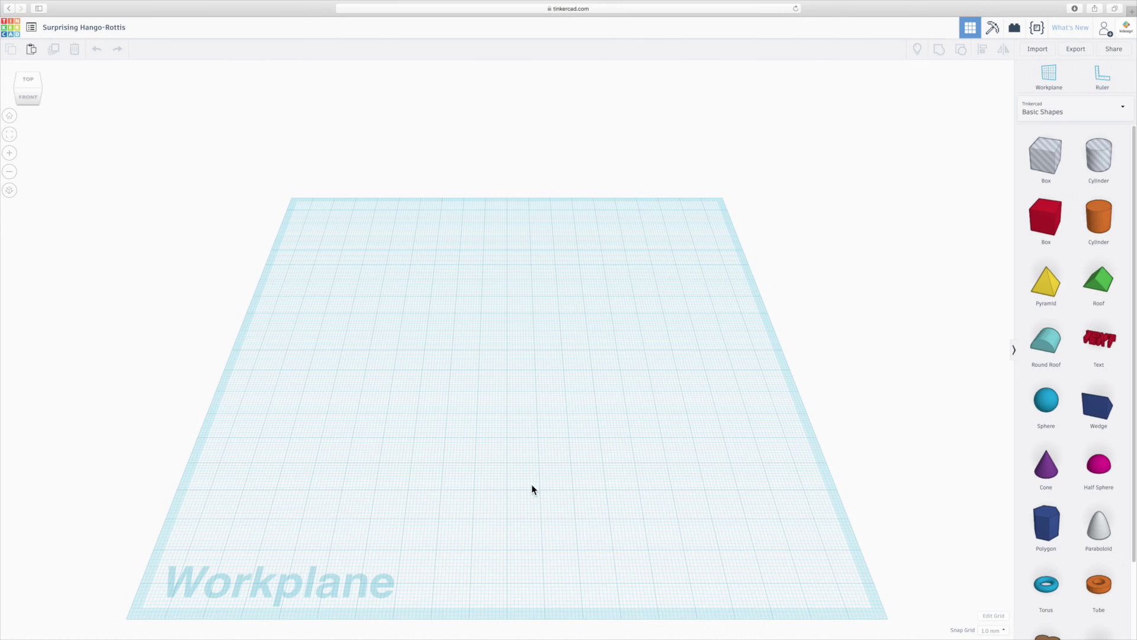
pyautogui.moveTo(531, 485); pyautogui.dragTo(486, 452, button='right')
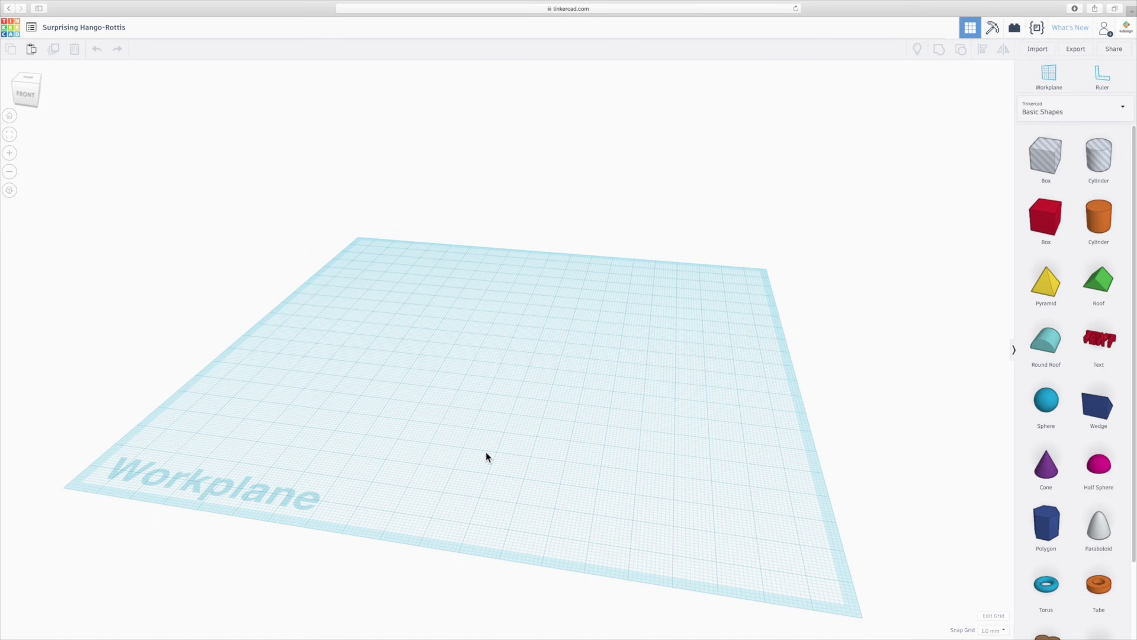
pyautogui.moveTo(383, 452)
pyautogui.mouseDown(button='right')
pyautogui.moveTo(464, 452)
pyautogui.moveTo(385, 453)
pyautogui.mouseUp(button='right')
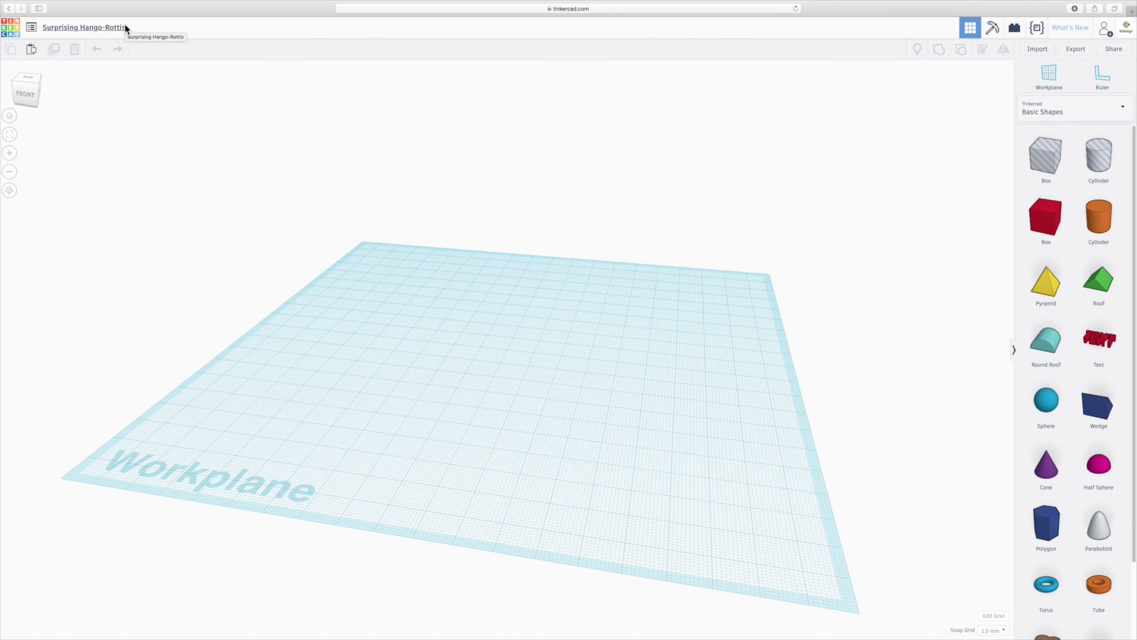
# Step: Rename the design from Surprising Hango-Rottis to 'Kidesign tutorial 1', fixing the typo
pyautogui.click(70, 28)
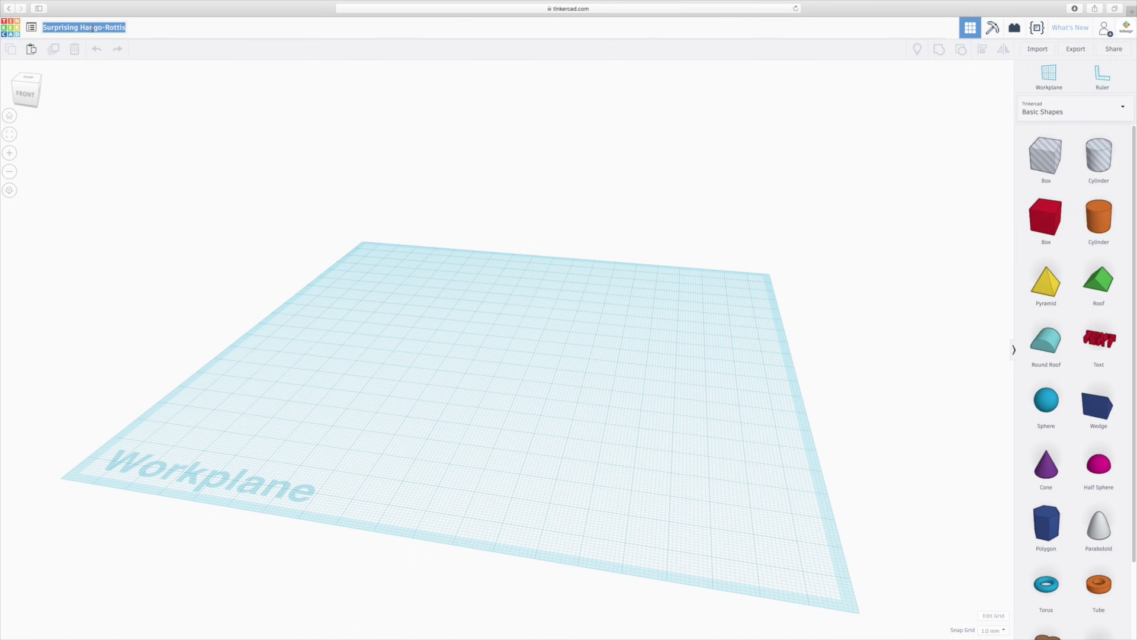
pyautogui.write('Kidesigjn')
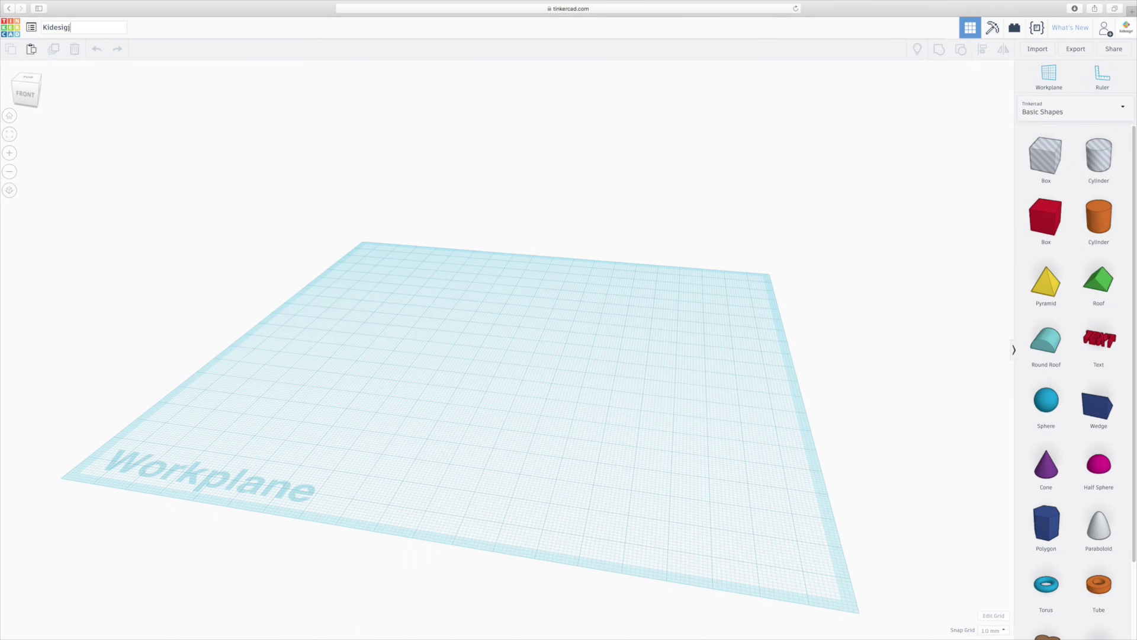
pyautogui.press('BackSpace')
pyautogui.press('BackSpace')
pyautogui.write('n tutorial 1')
pyautogui.moveTo(493, 345); pyautogui.dragTo(418, 288, button='right')
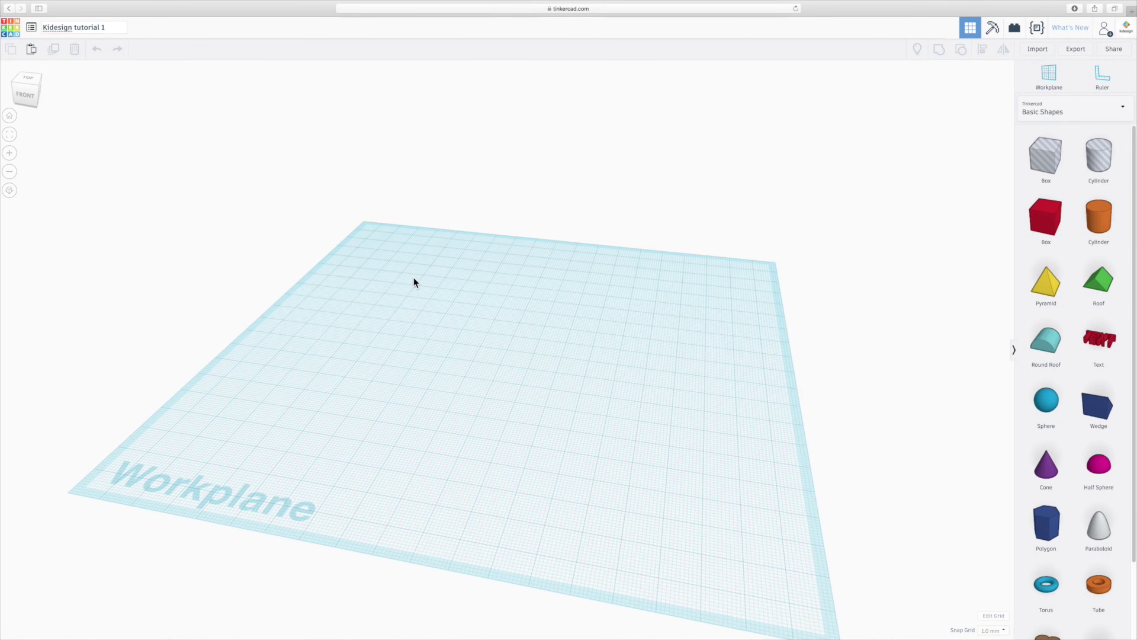
pyautogui.click(31, 28)
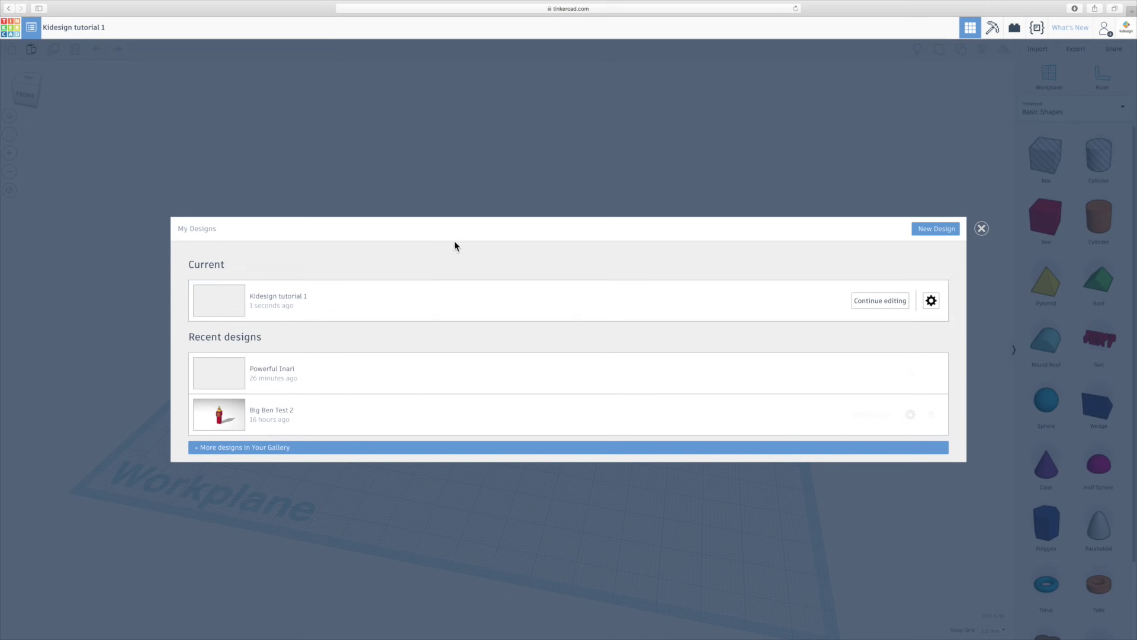
pyautogui.click(873, 301)
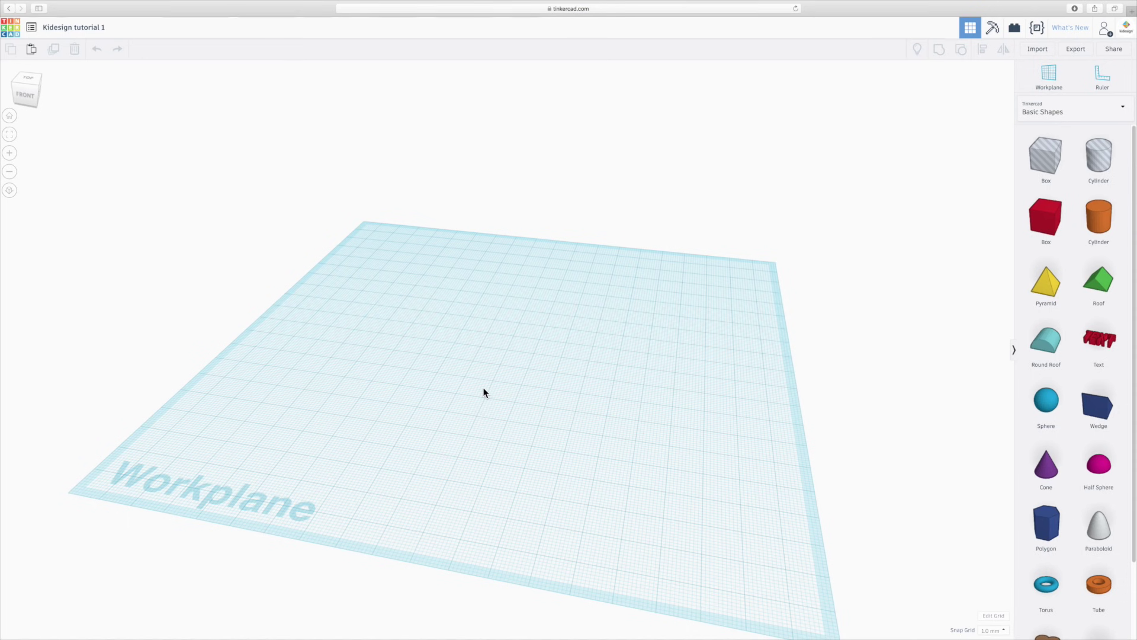
pyautogui.moveTo(487, 391); pyautogui.dragTo(556, 411, button='right')
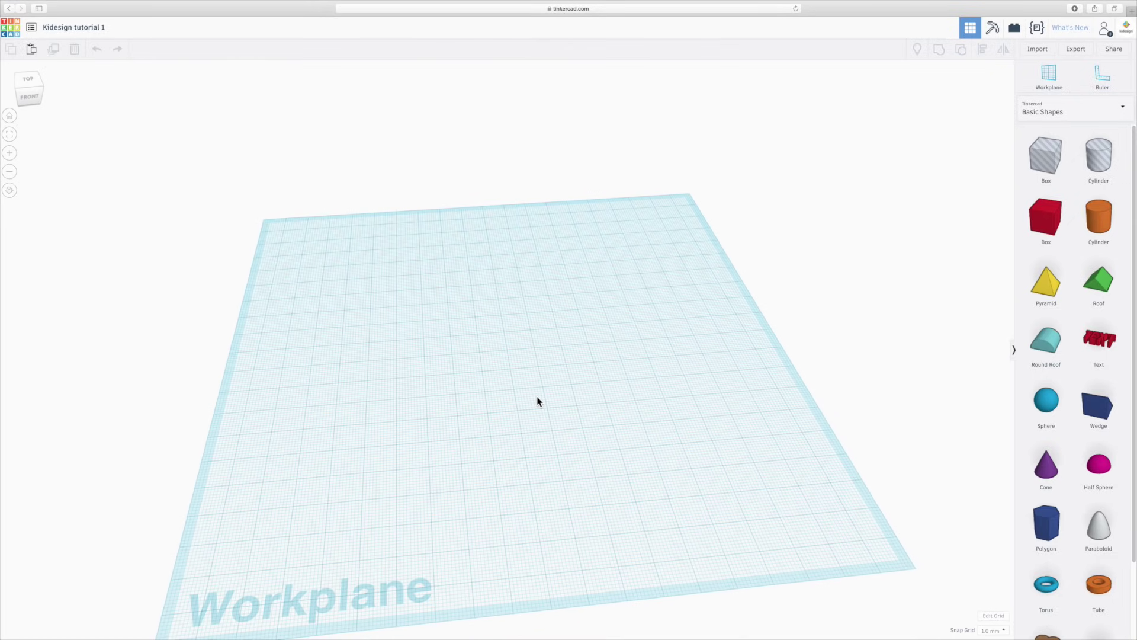
pyautogui.scroll(3, 537, 396)
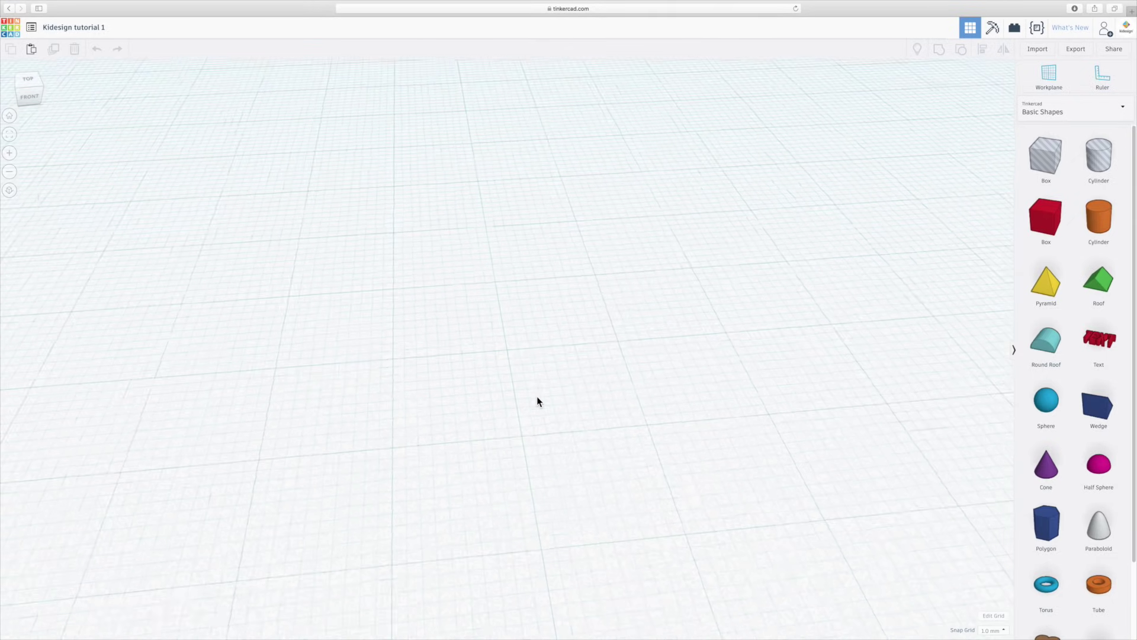
pyautogui.scroll(-8, 537, 396)
pyautogui.scroll(5, 536, 396)
pyautogui.scroll(-5, 537, 396)
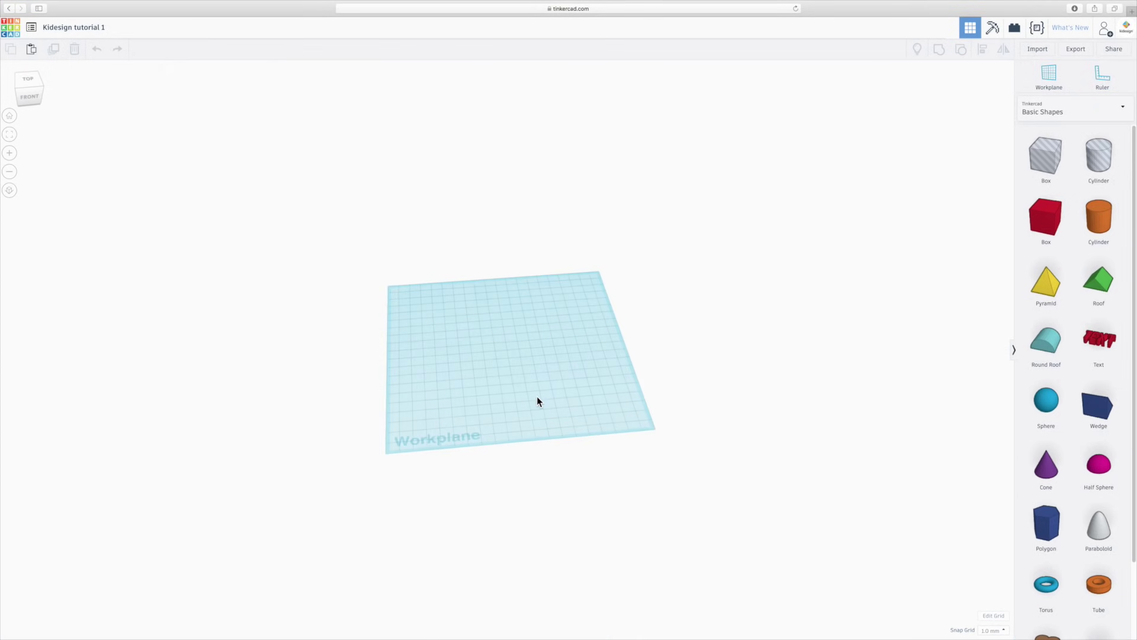
pyautogui.scroll(4, 537, 396)
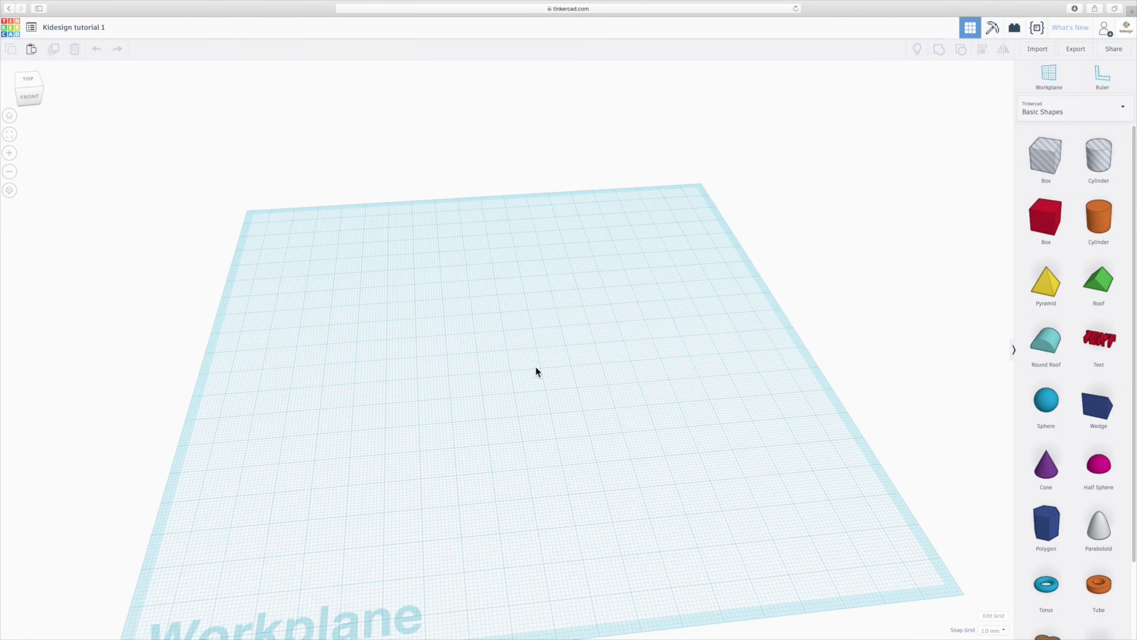
pyautogui.moveTo(536, 371); pyautogui.dragTo(523, 337, button='middle')
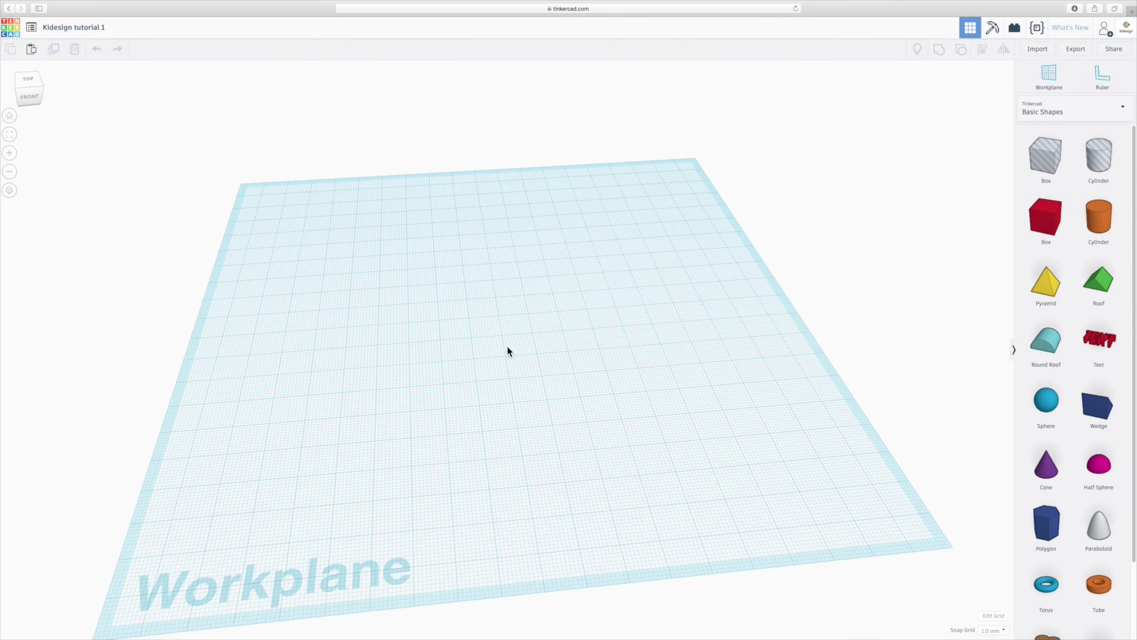
pyautogui.moveTo(549, 383)
pyautogui.mouseDown(button='right')
pyautogui.moveTo(566, 395)
pyautogui.moveTo(465, 383)
pyautogui.moveTo(436, 368)
pyautogui.moveTo(472, 386)
pyautogui.moveTo(605, 379)
pyautogui.moveTo(638, 365)
pyautogui.moveTo(530, 384)
pyautogui.mouseUp(button='right')
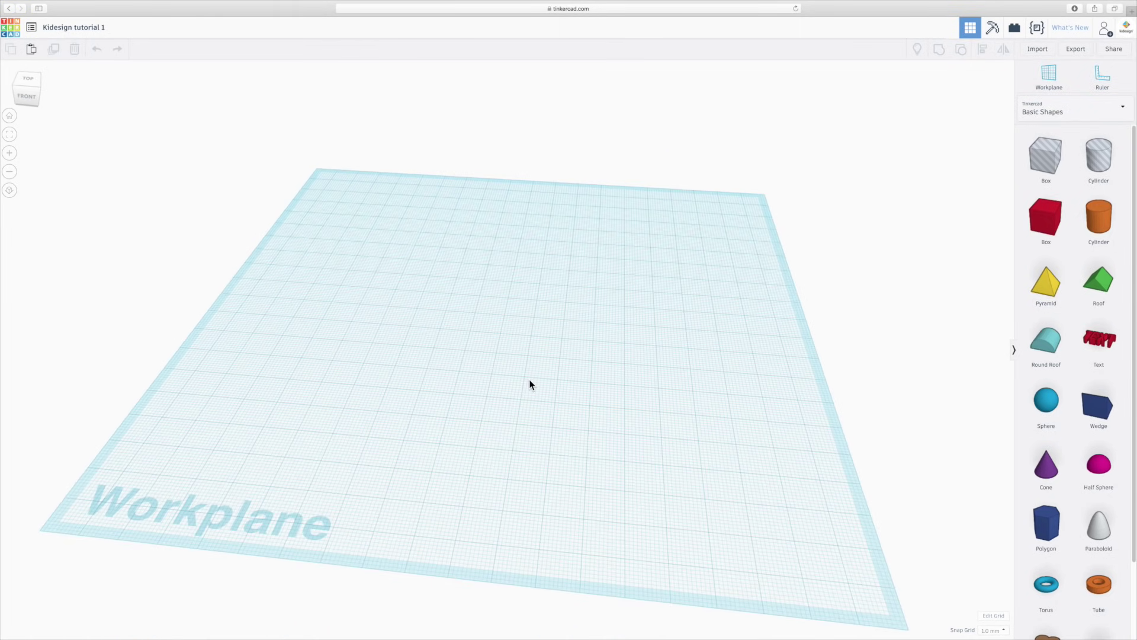
pyautogui.click(31, 98)
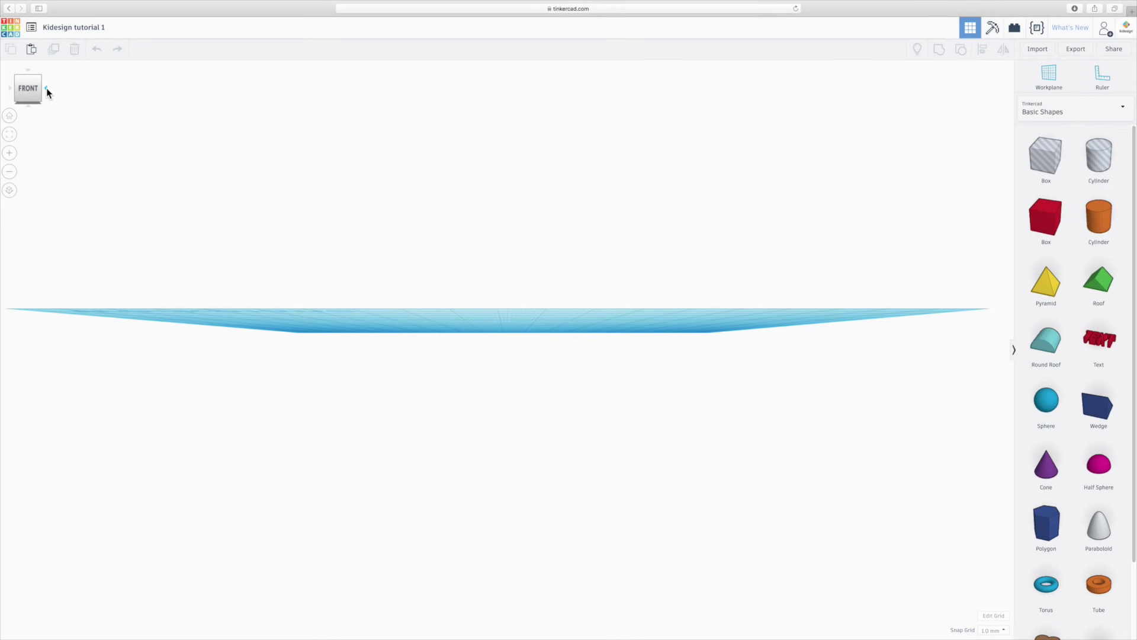
pyautogui.click(46, 88)
pyautogui.click(28, 70)
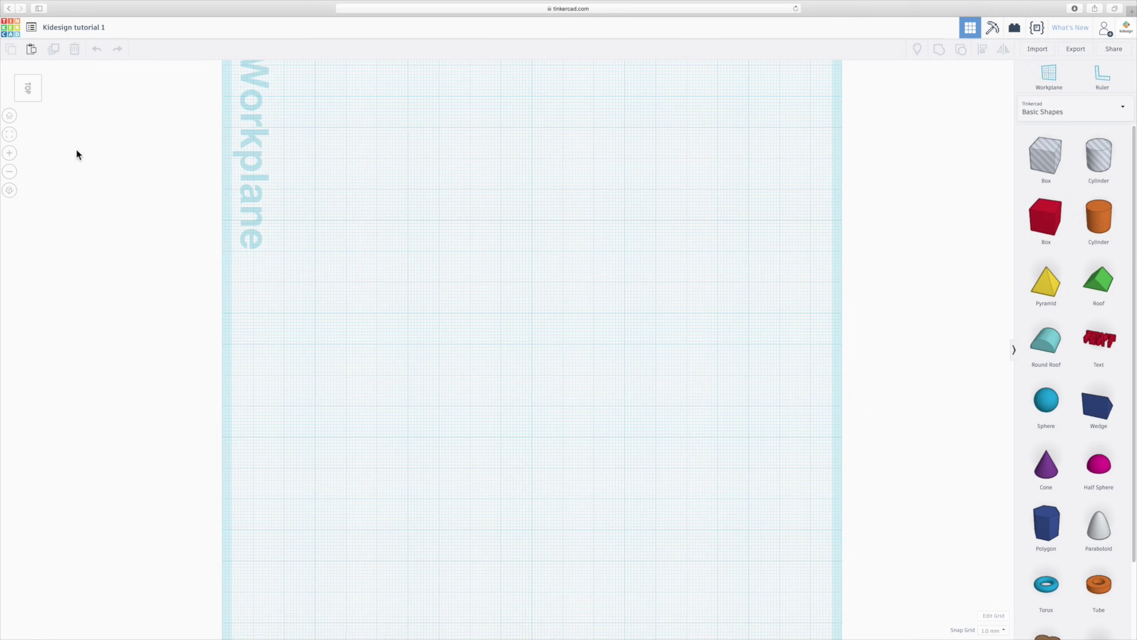
pyautogui.click(10, 117)
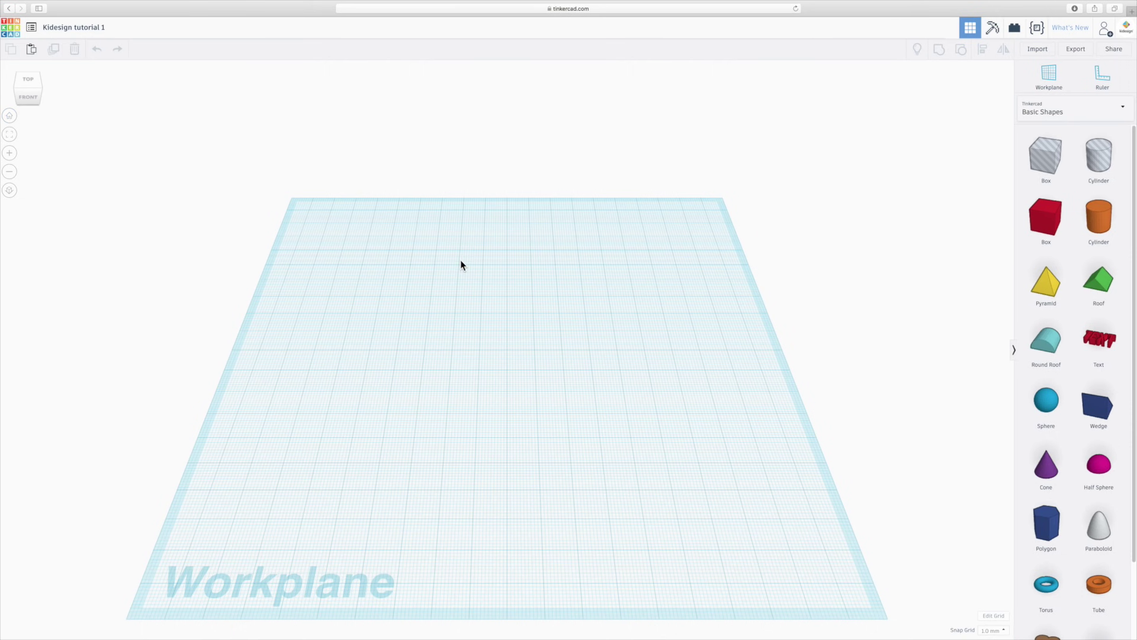
# Step: Place a red box at the centre of the workplane and deselect it
pyautogui.moveTo(1052, 225); pyautogui.dragTo(498, 358)
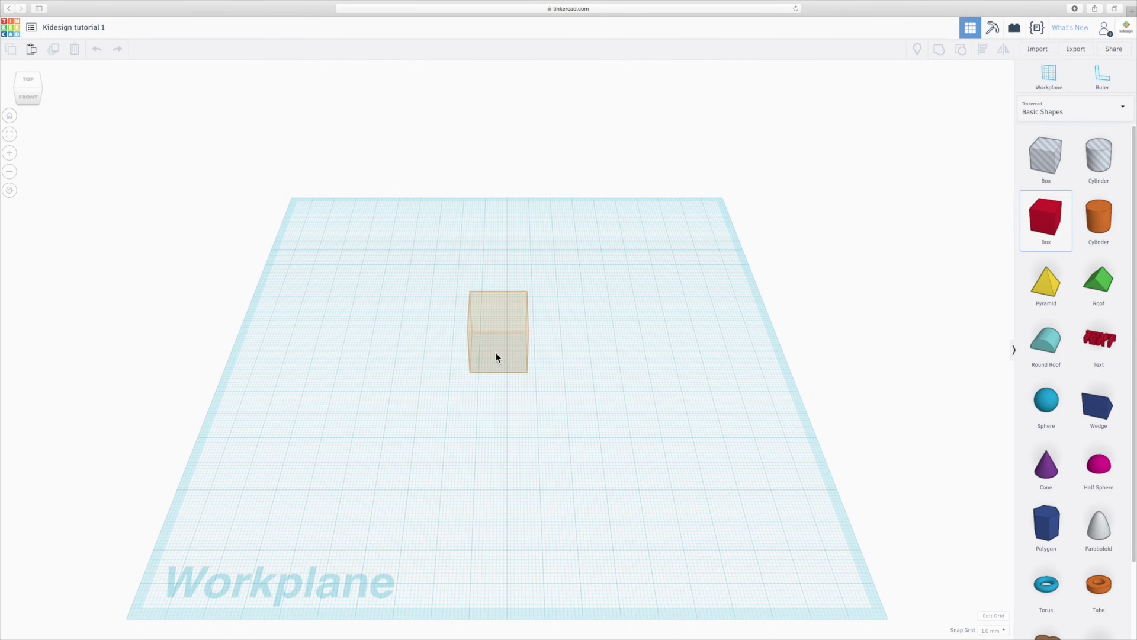
pyautogui.click(406, 408)
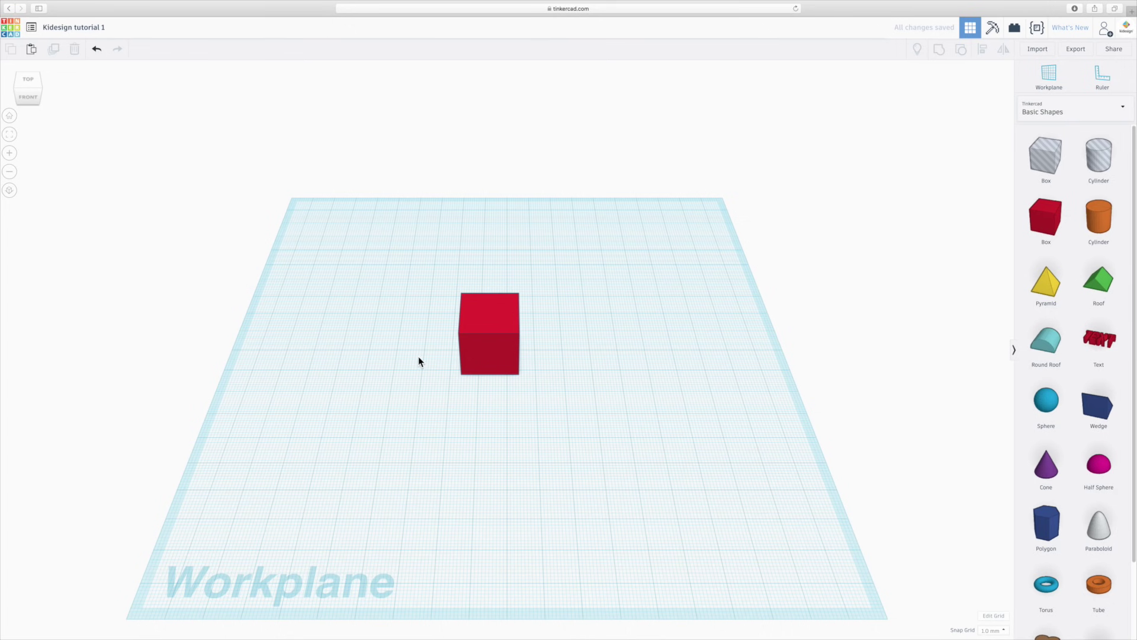
pyautogui.scroll(3, 411, 348)
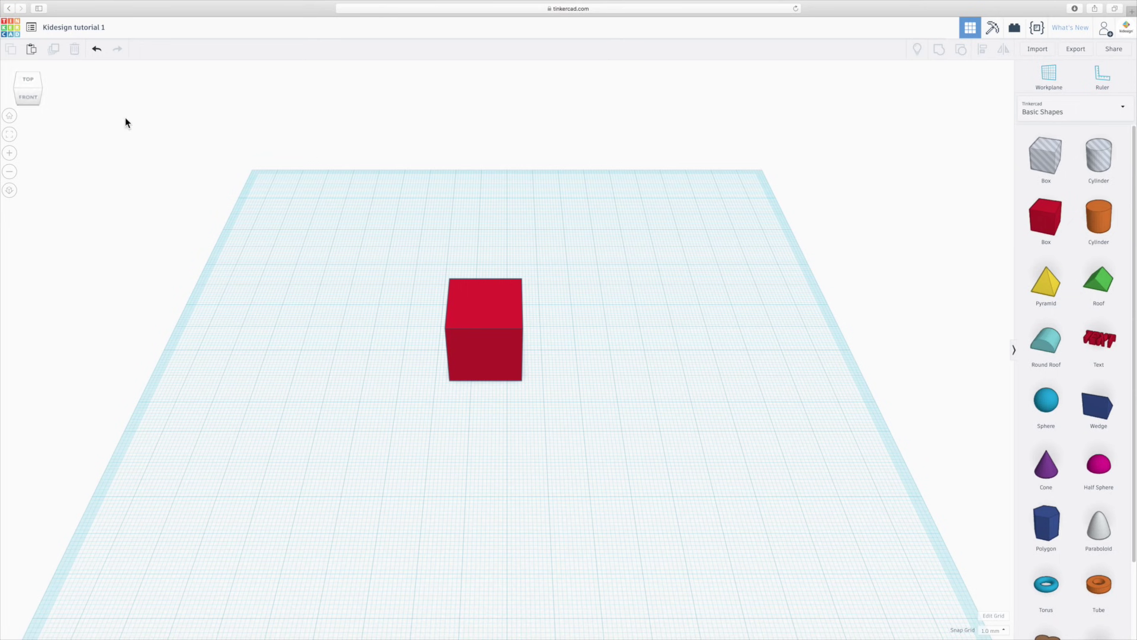
# Step: View the red box from the front, frame it, then tilt to look down on the workplane
pyautogui.click(28, 98)
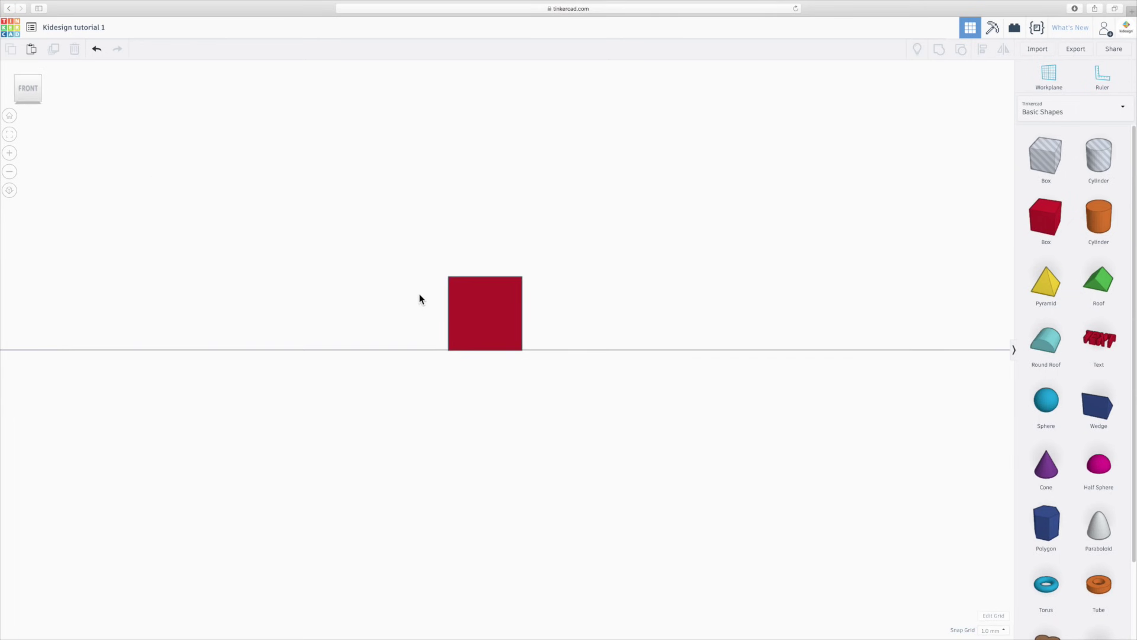
pyautogui.scroll(5, 468, 305)
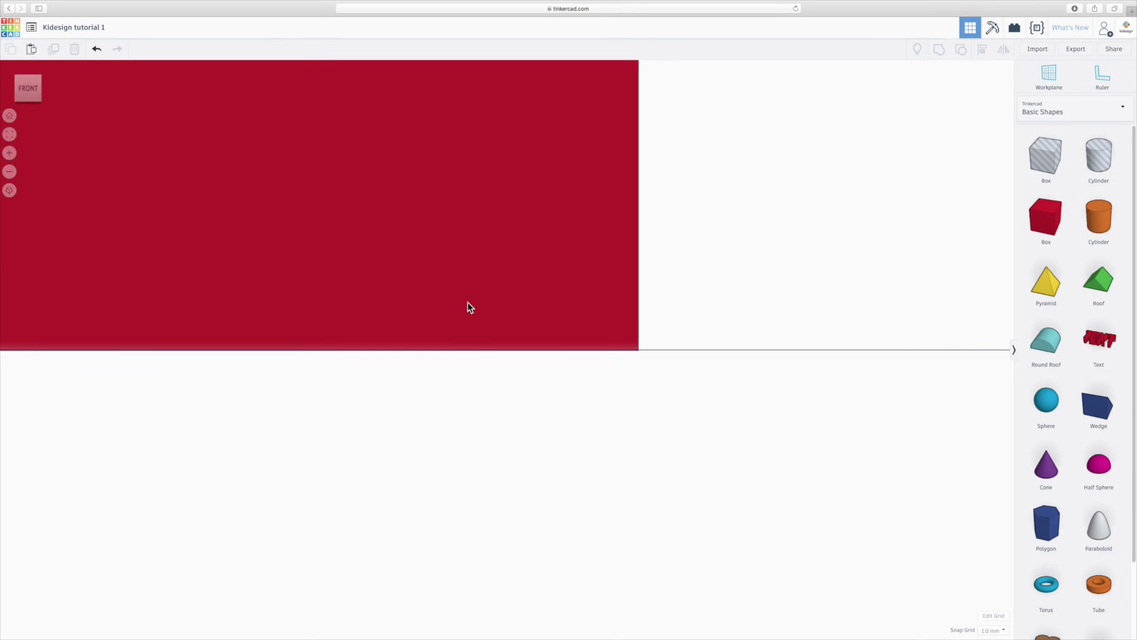
pyautogui.scroll(-2, 467, 302)
pyautogui.press('f')
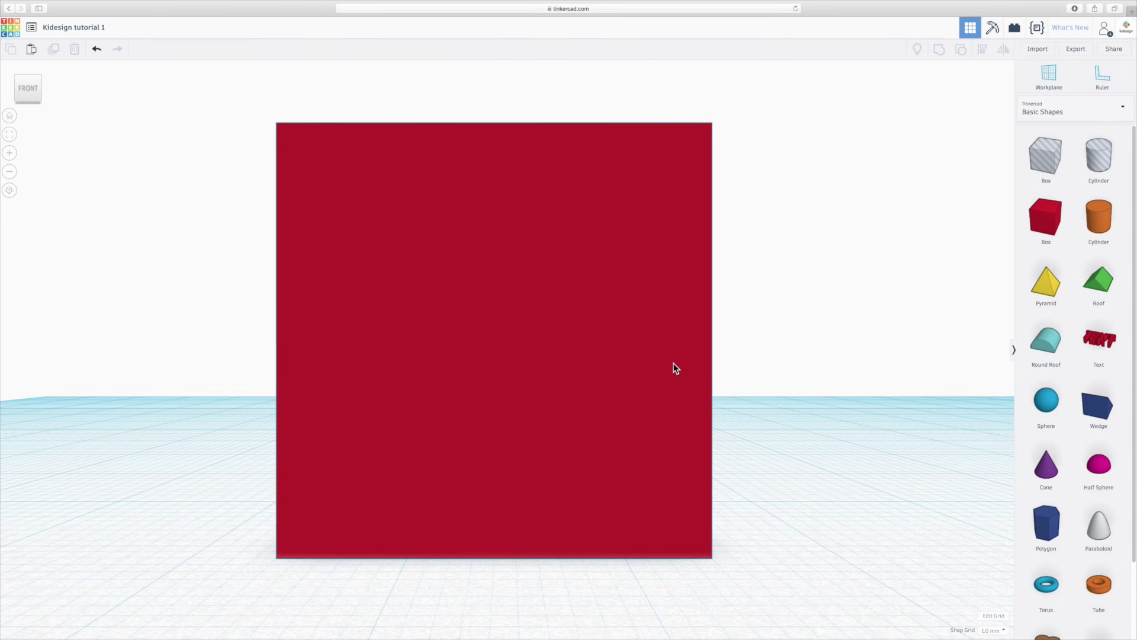
pyautogui.scroll(-10, 732, 337)
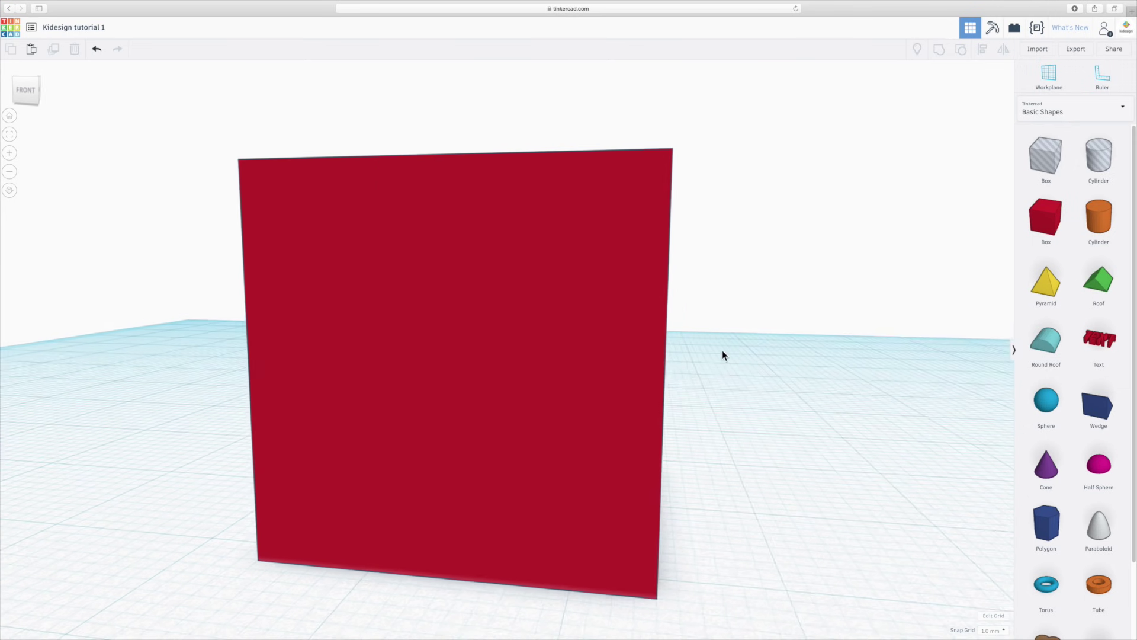
pyautogui.scroll(3, 560, 366)
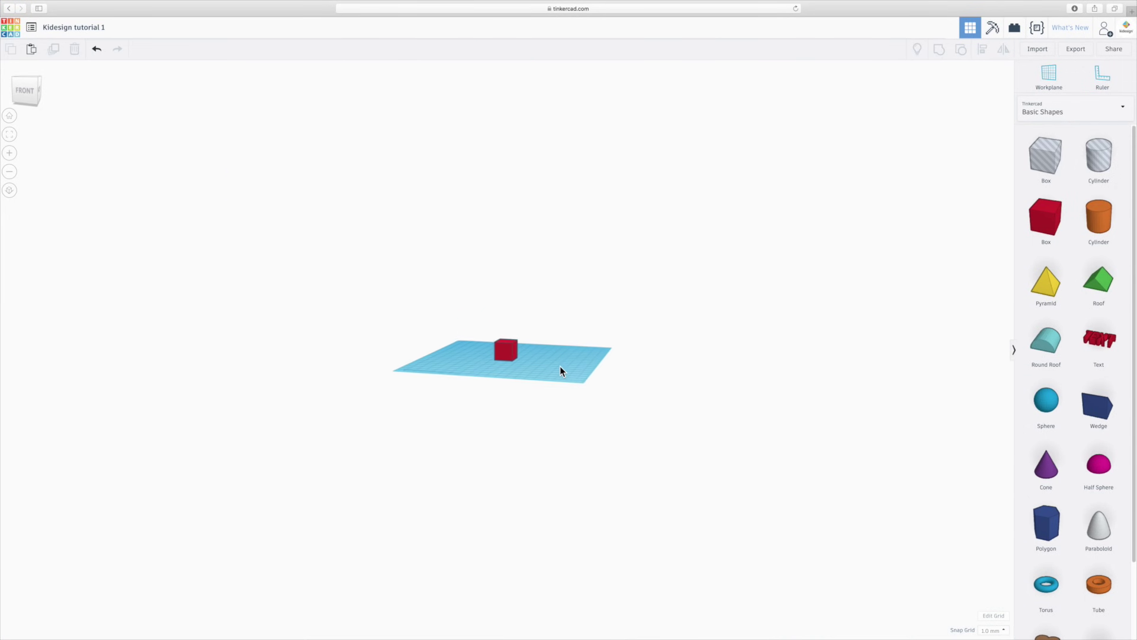
pyautogui.moveTo(559, 366); pyautogui.dragTo(602, 398, button='right')
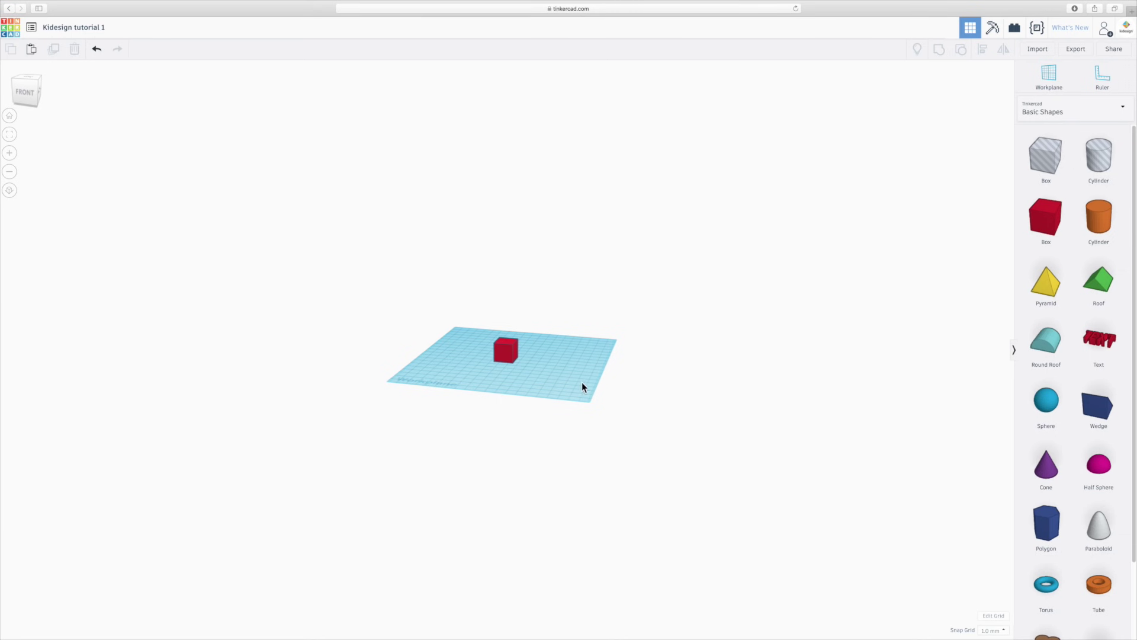
pyautogui.moveTo(581, 385)
pyautogui.mouseDown(button='right')
pyautogui.moveTo(566, 396)
pyautogui.moveTo(578, 398)
pyautogui.mouseUp(button='right')
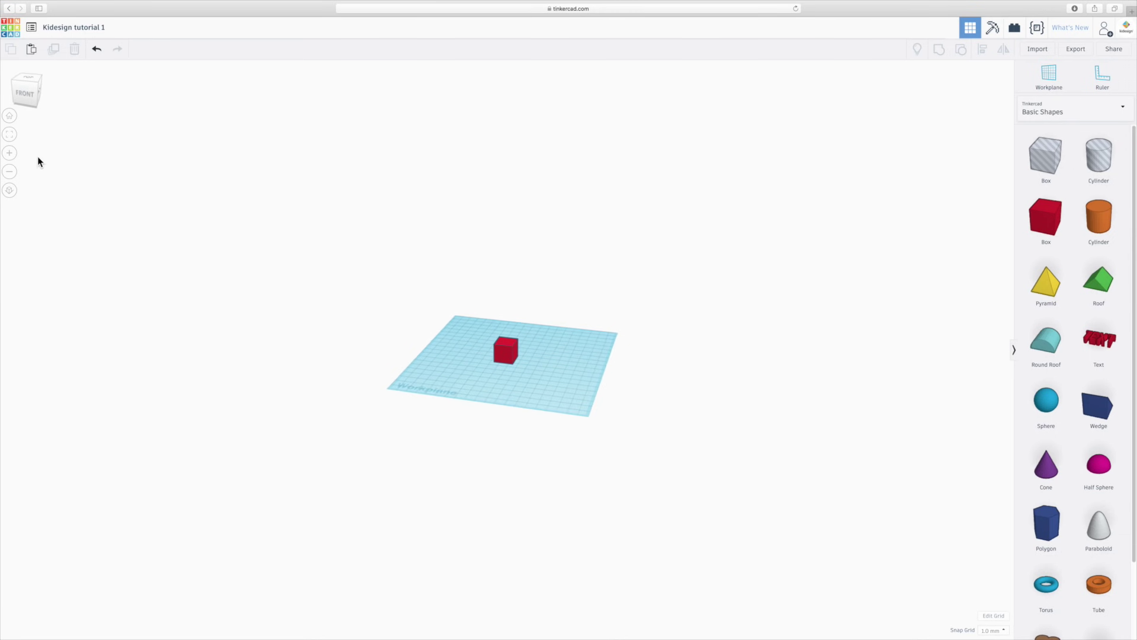
# Step: Place an orange cylinder near the workplane's far corner and fit the whole design in view
pyautogui.click(9, 136)
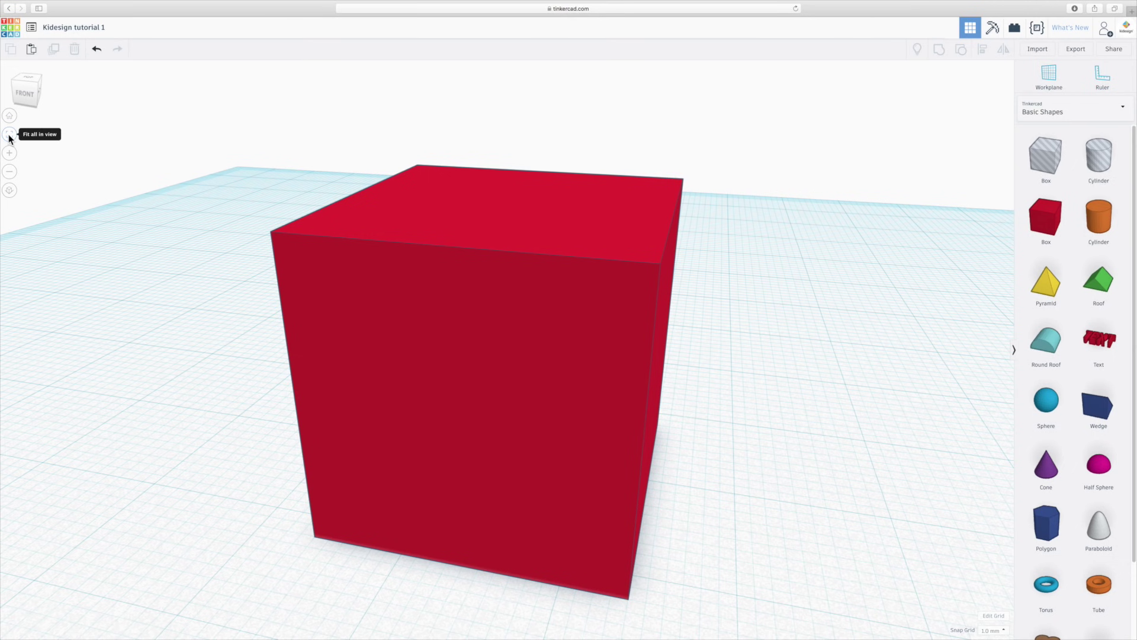
pyautogui.scroll(-3, 254, 255)
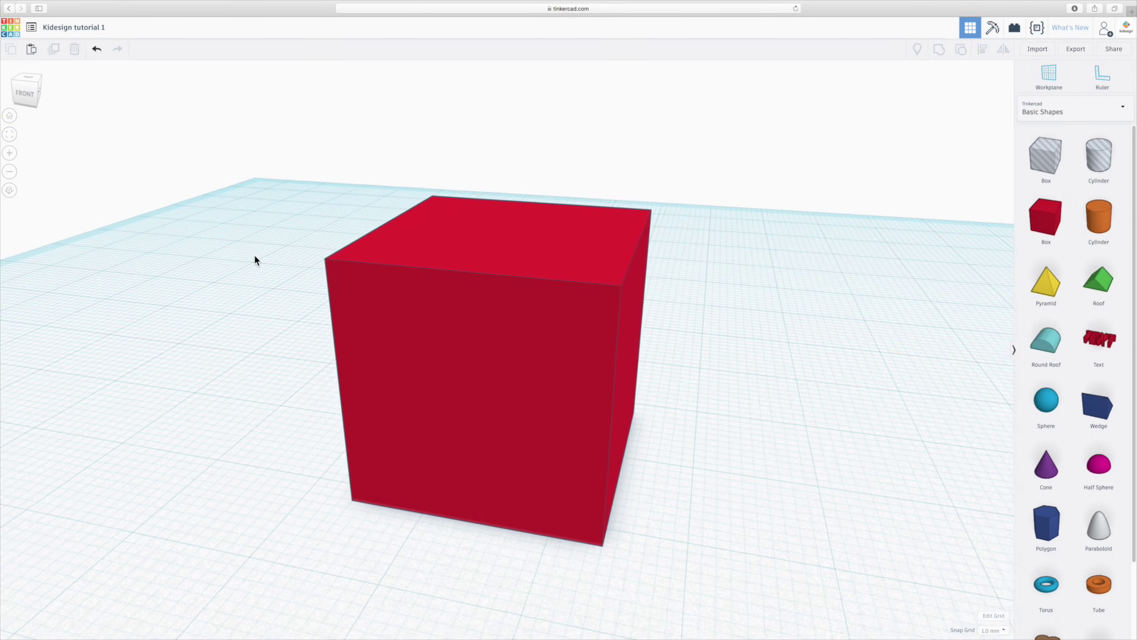
pyautogui.scroll(-8, 346, 367)
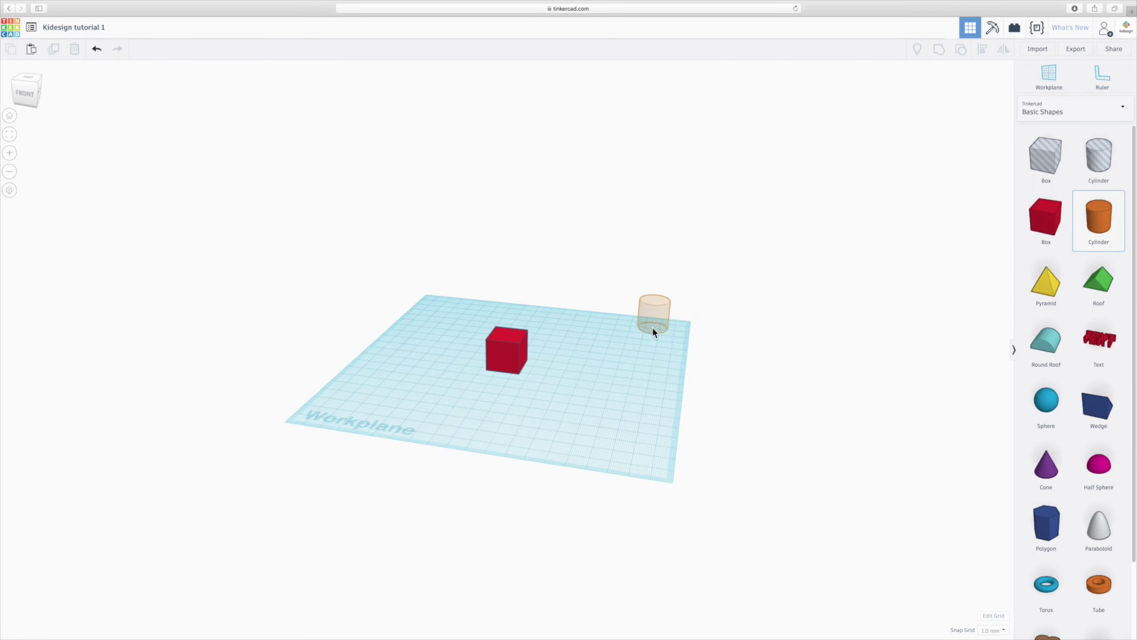
pyautogui.moveTo(652, 327); pyautogui.dragTo(674, 328)
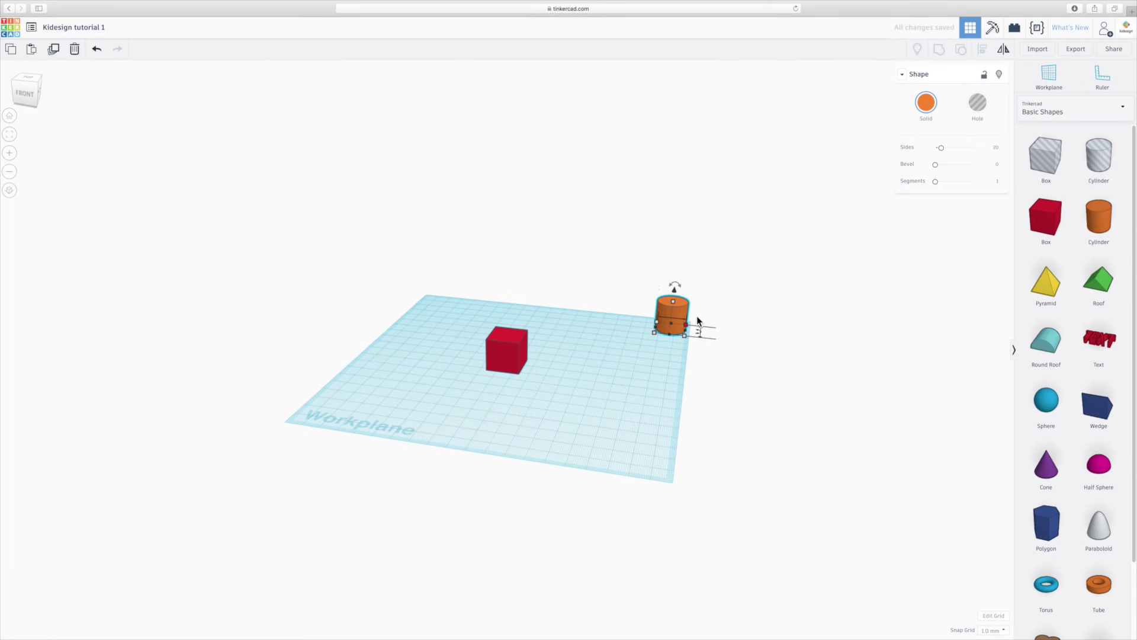
pyautogui.click(69, 170)
pyautogui.click(9, 135)
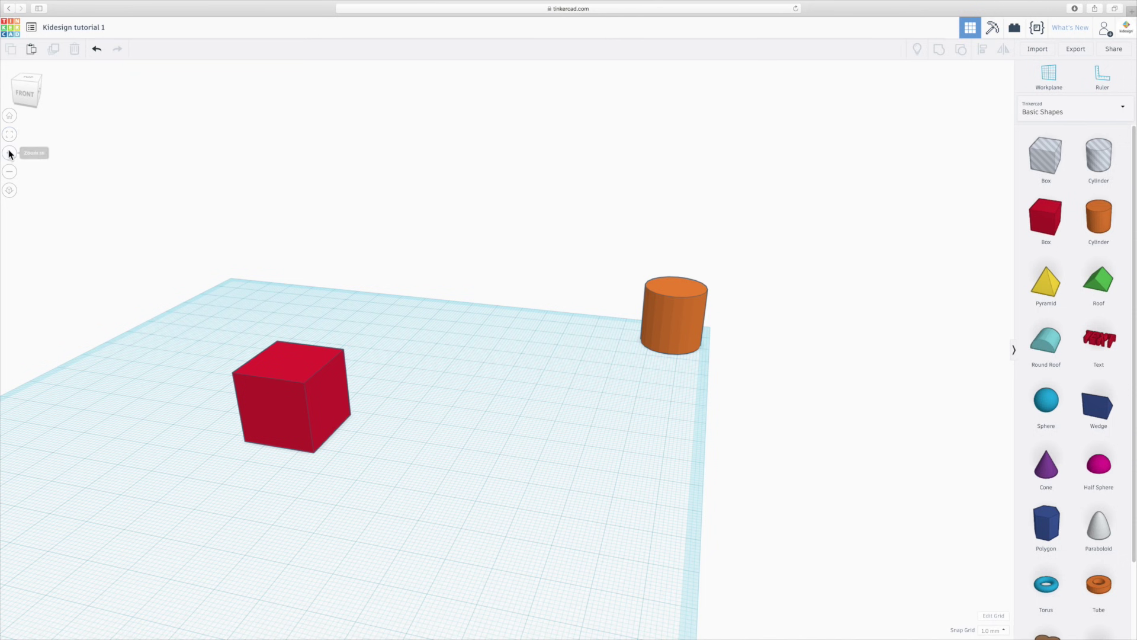
pyautogui.click(9, 190)
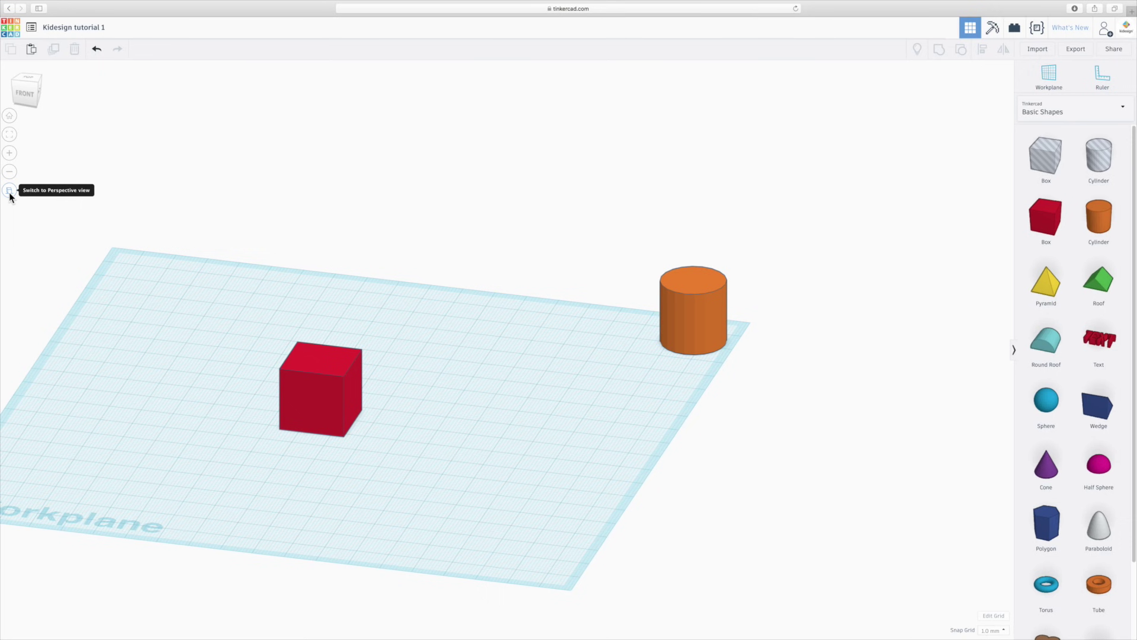
pyautogui.click(9, 190)
pyautogui.click(9, 190)
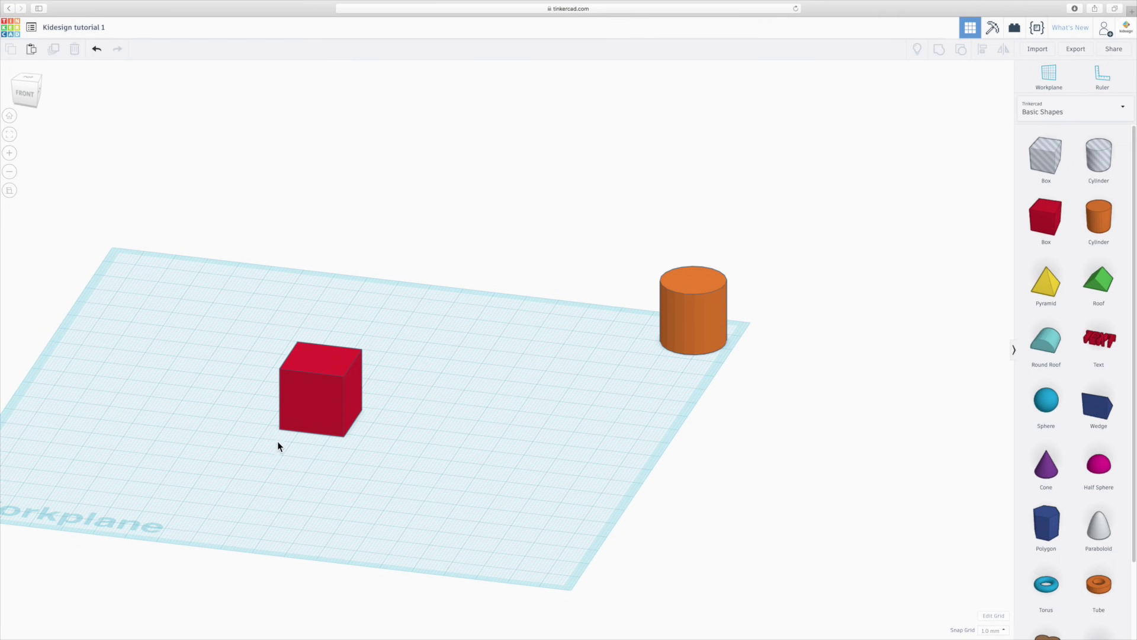
pyautogui.moveTo(497, 419); pyautogui.dragTo(438, 430, button='right')
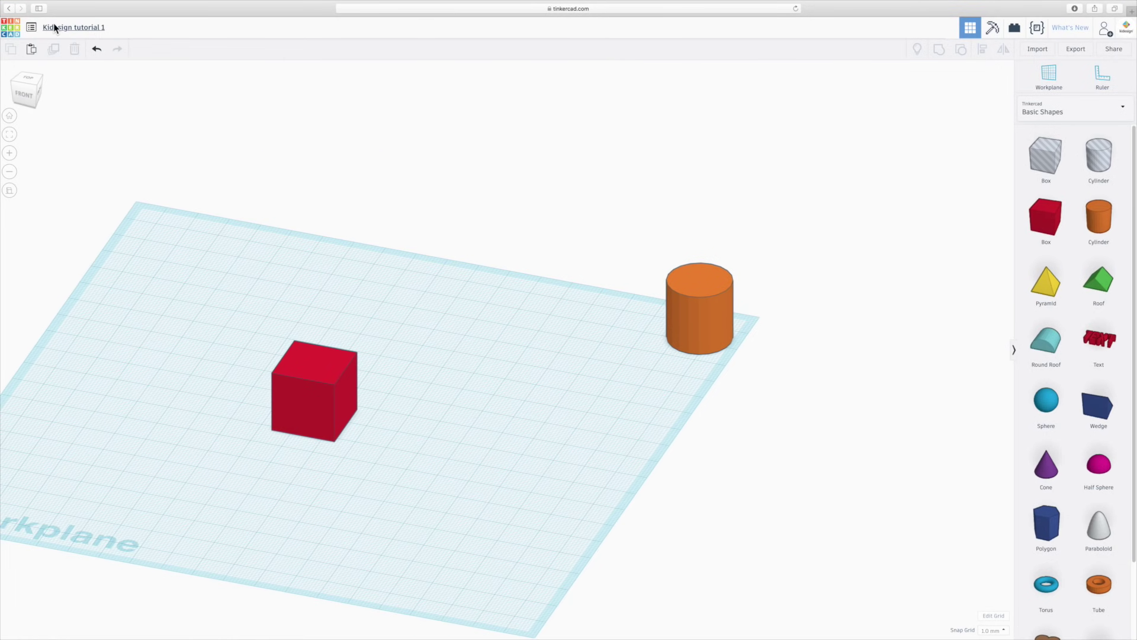
pyautogui.click(22, 94)
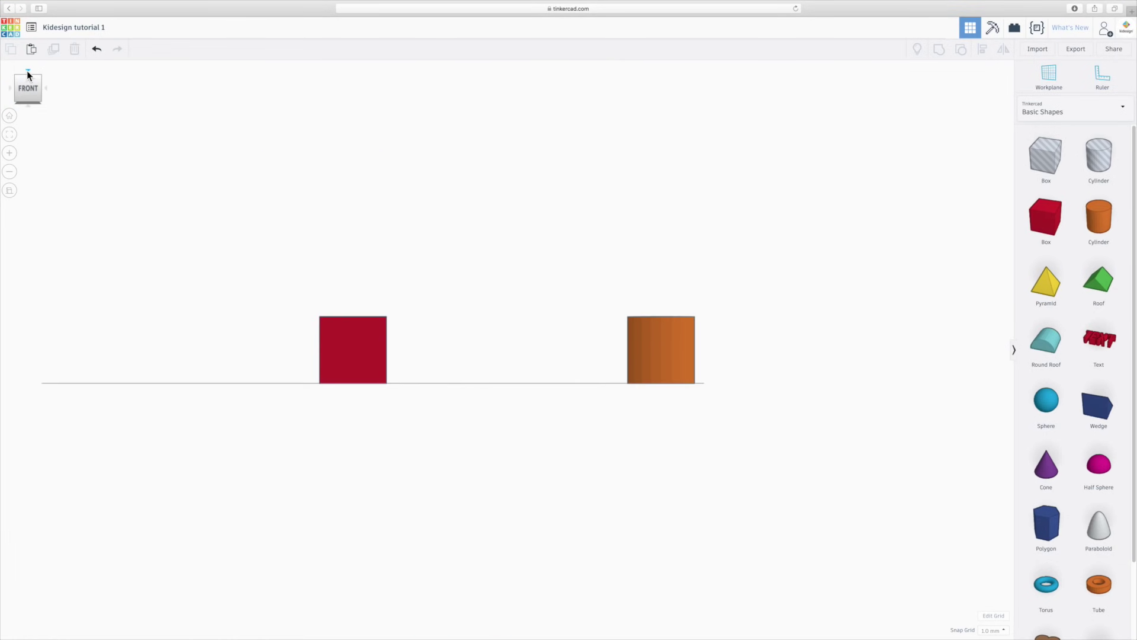
pyautogui.click(27, 71)
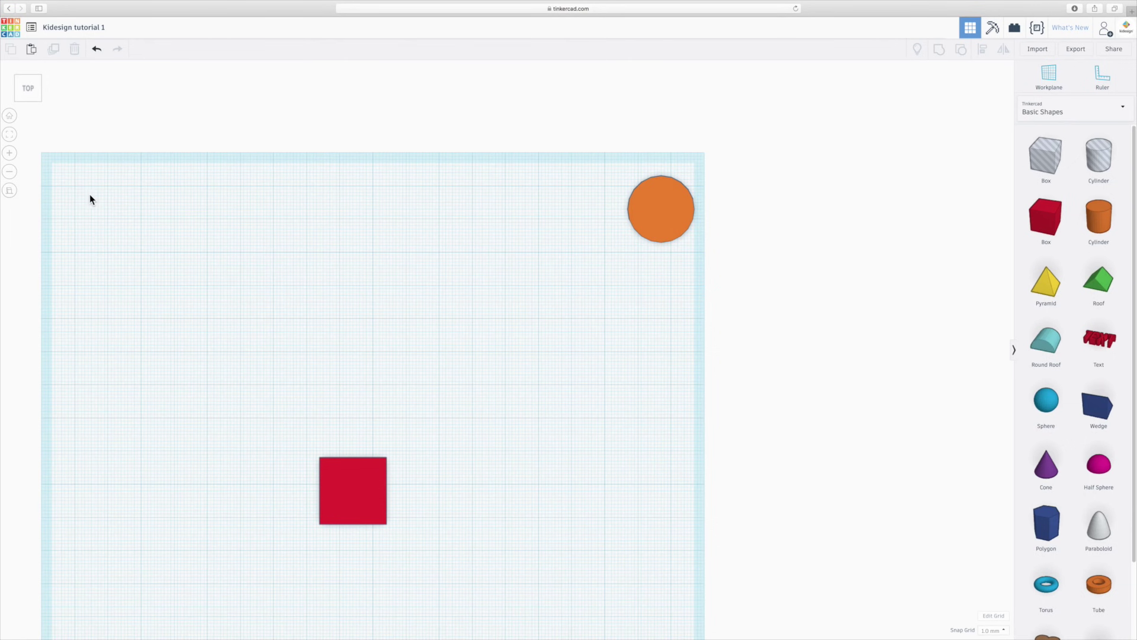
pyautogui.click(9, 191)
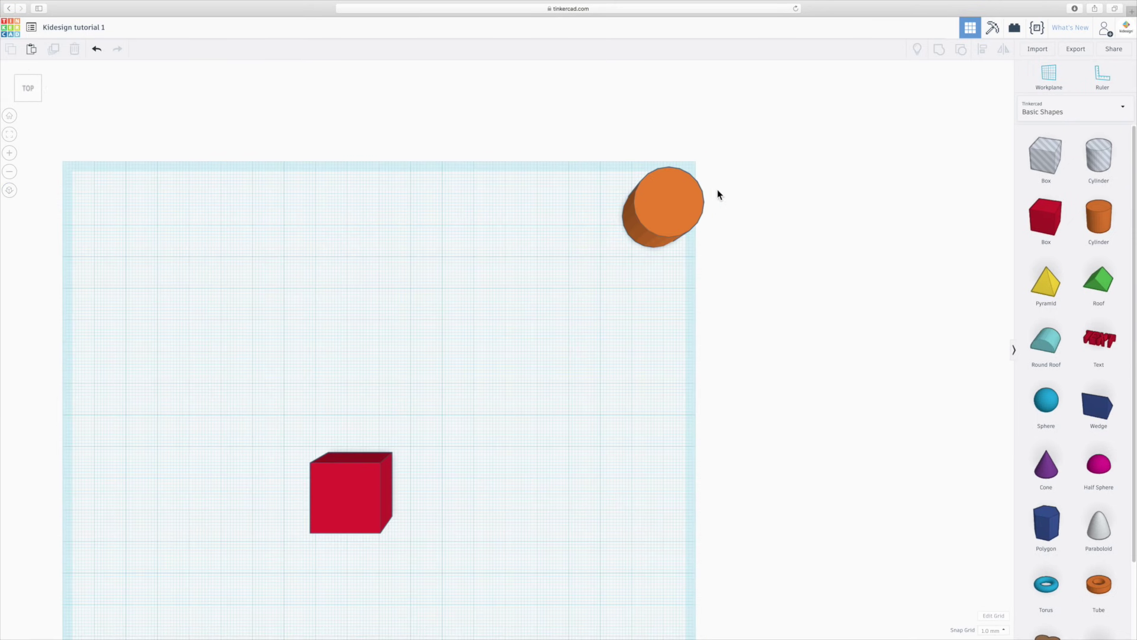
pyautogui.scroll(2, 693, 185)
pyautogui.scroll(-2, 693, 185)
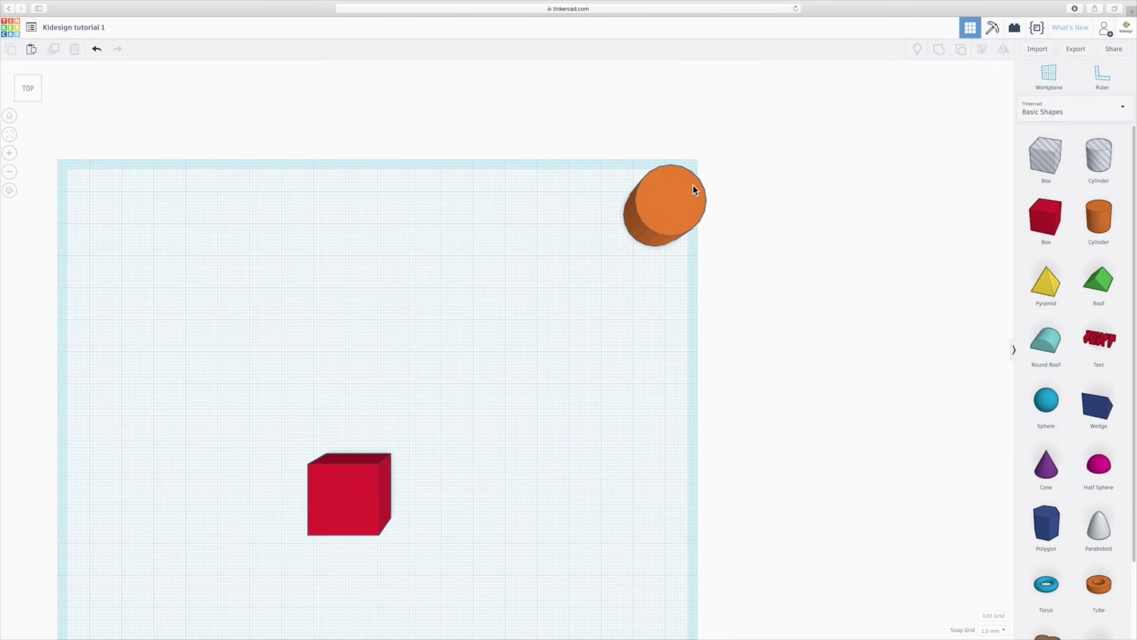
pyautogui.moveTo(745, 148); pyautogui.dragTo(624, 293, button='middle')
pyautogui.moveTo(348, 472); pyautogui.dragTo(288, 279, button='middle')
pyautogui.scroll(-2, 592, 213)
pyautogui.moveTo(591, 213); pyautogui.dragTo(376, 368, button='right')
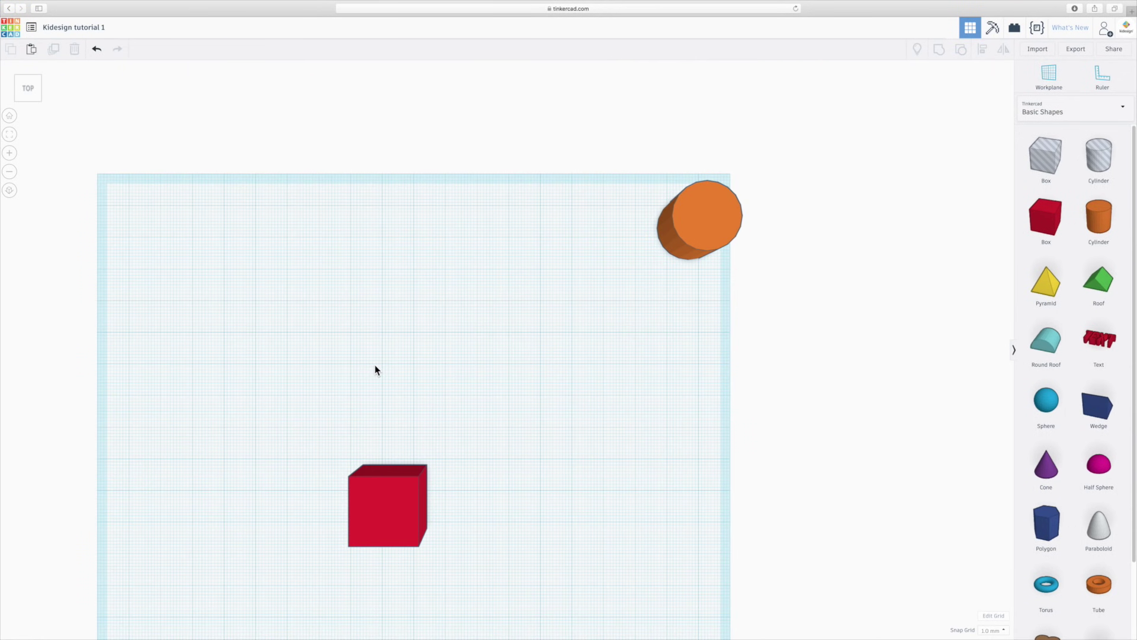
pyautogui.click(10, 190)
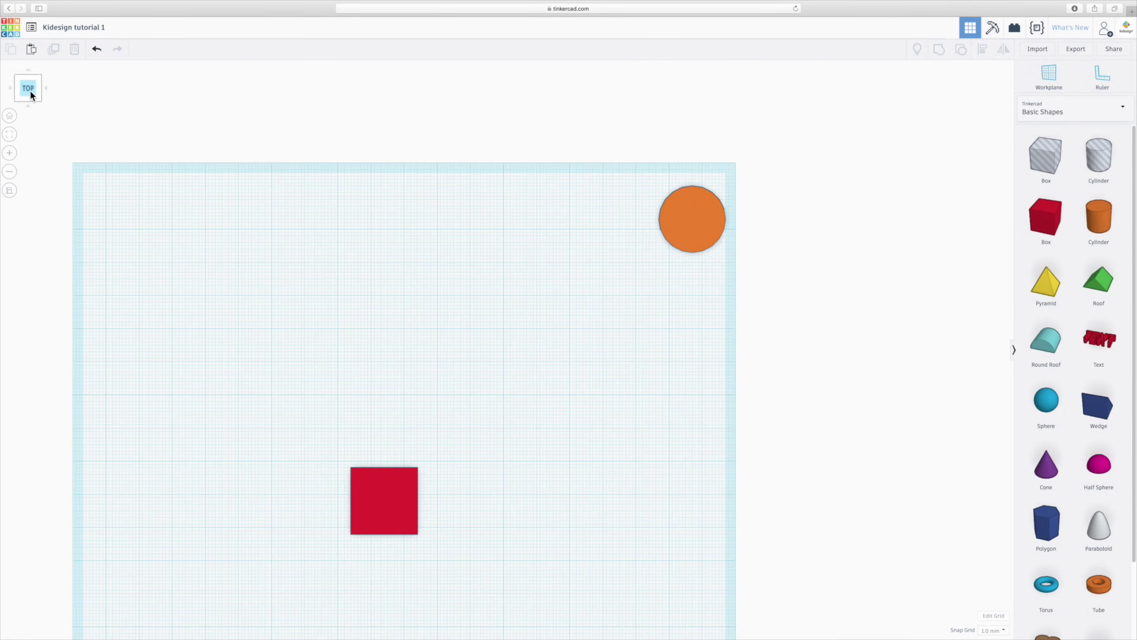
pyautogui.click(28, 107)
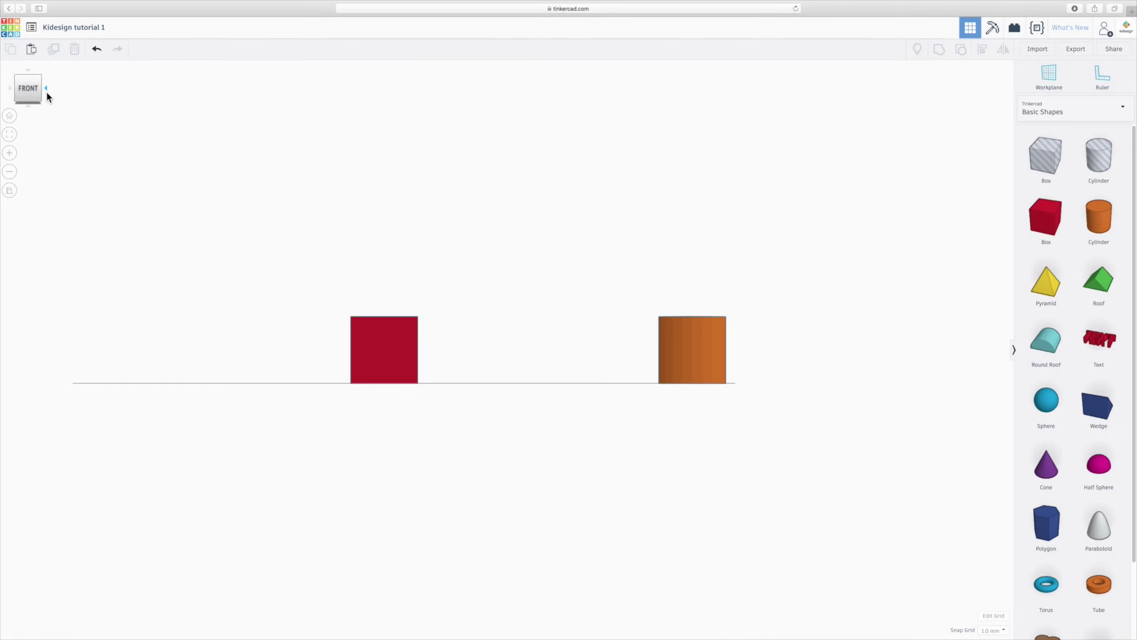
pyautogui.click(46, 91)
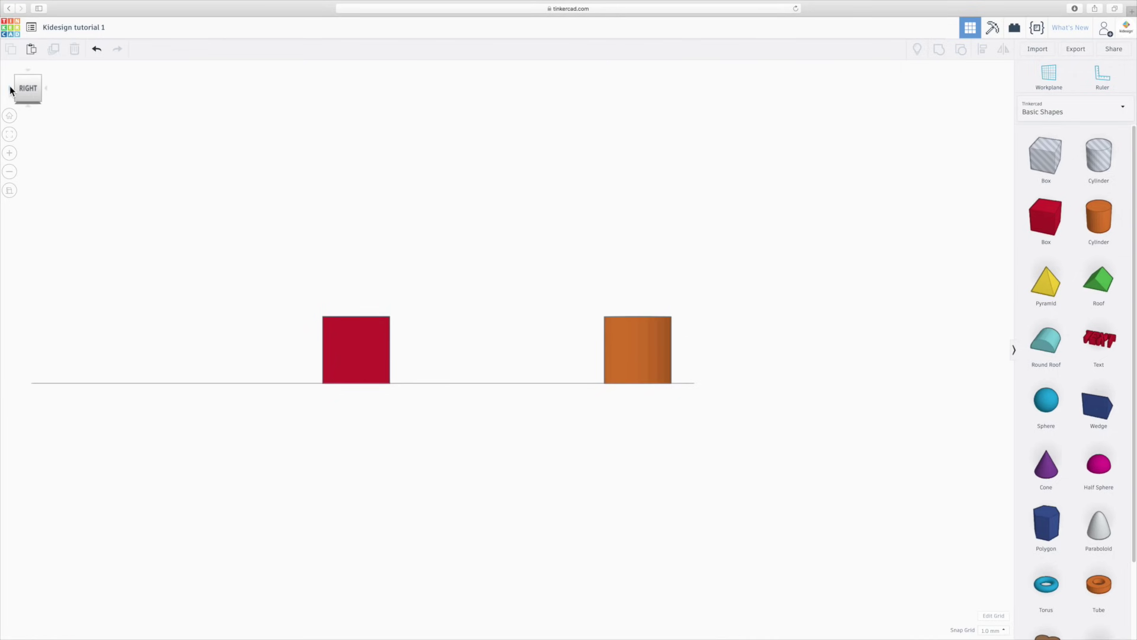
pyautogui.click(10, 90)
pyautogui.click(10, 190)
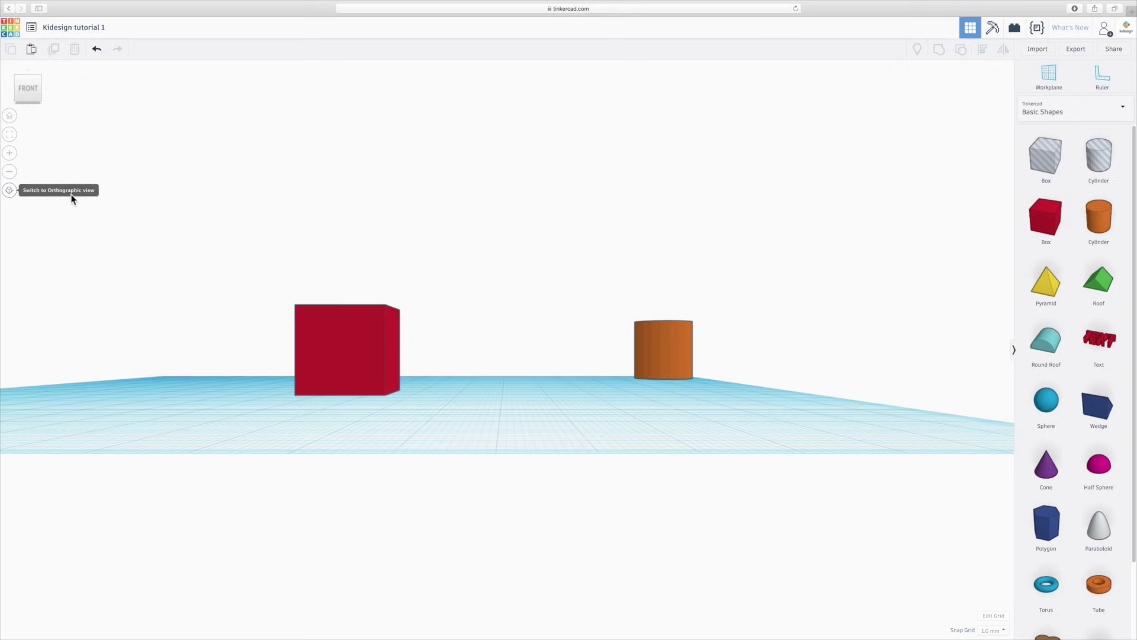
pyautogui.moveTo(498, 254); pyautogui.dragTo(450, 321, button='right')
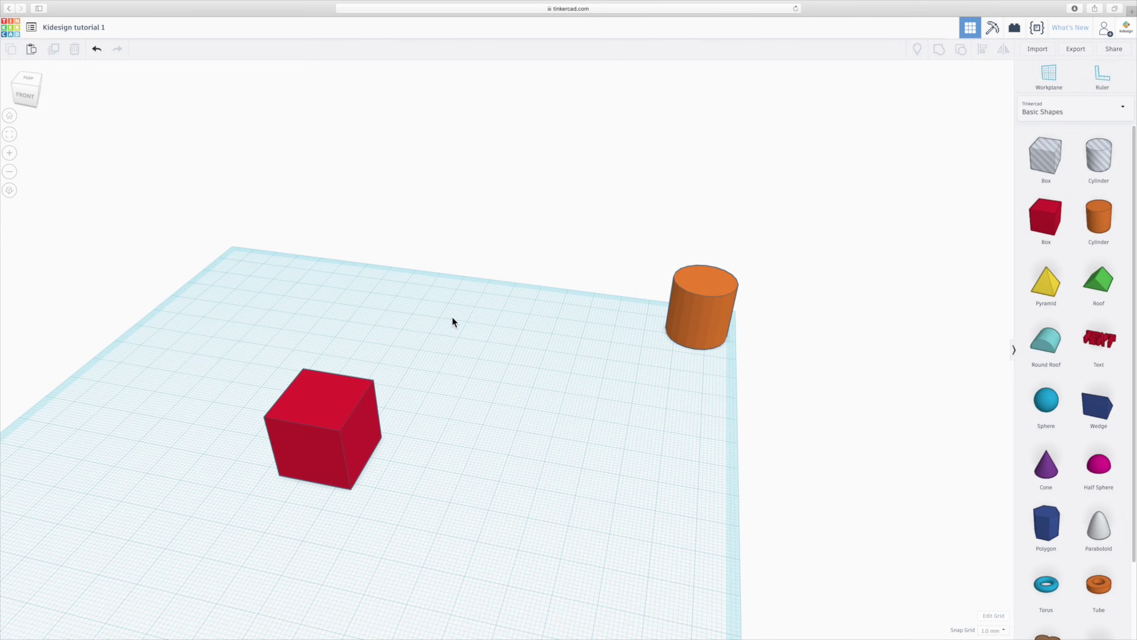
pyautogui.scroll(8, 481, 429)
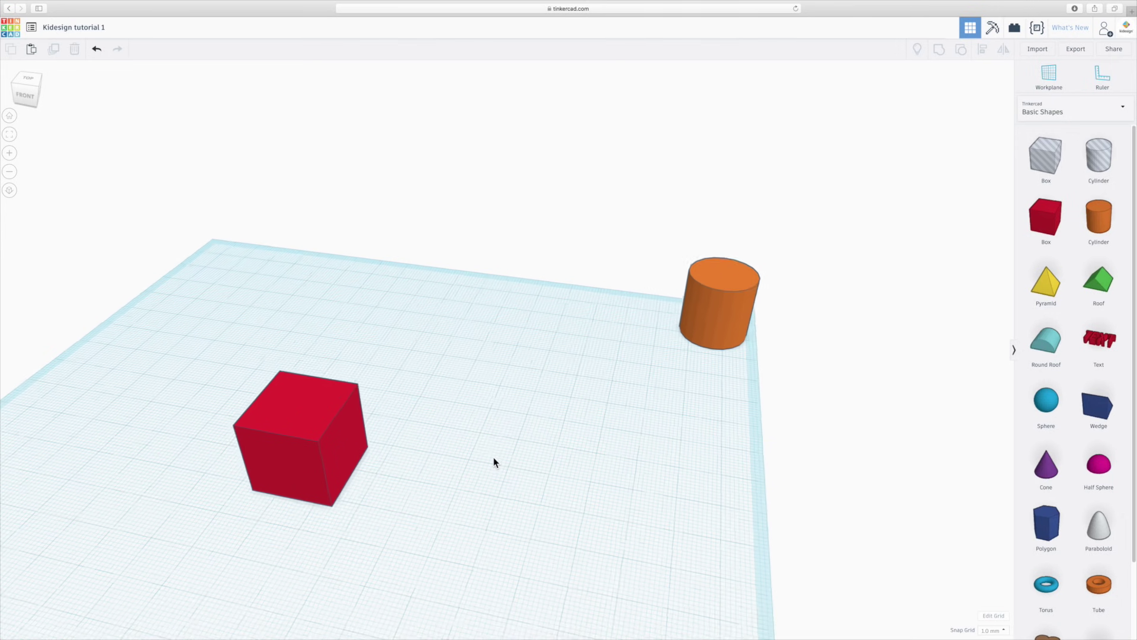
pyautogui.scroll(-10, 494, 461)
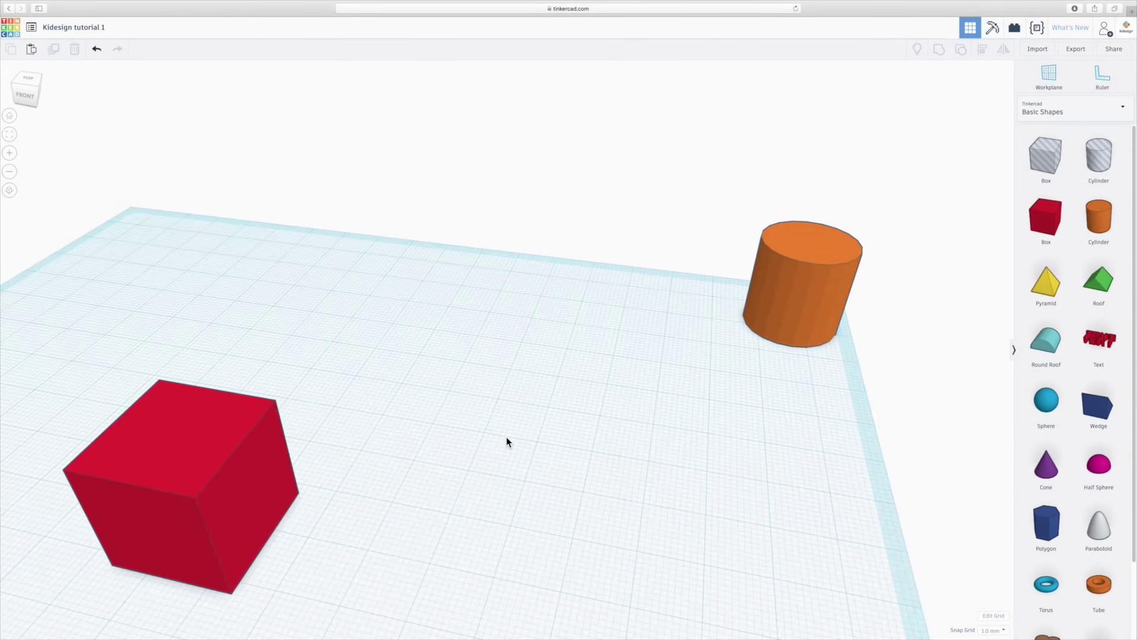
pyautogui.scroll(-2, 508, 438)
pyautogui.scroll(2, 503, 444)
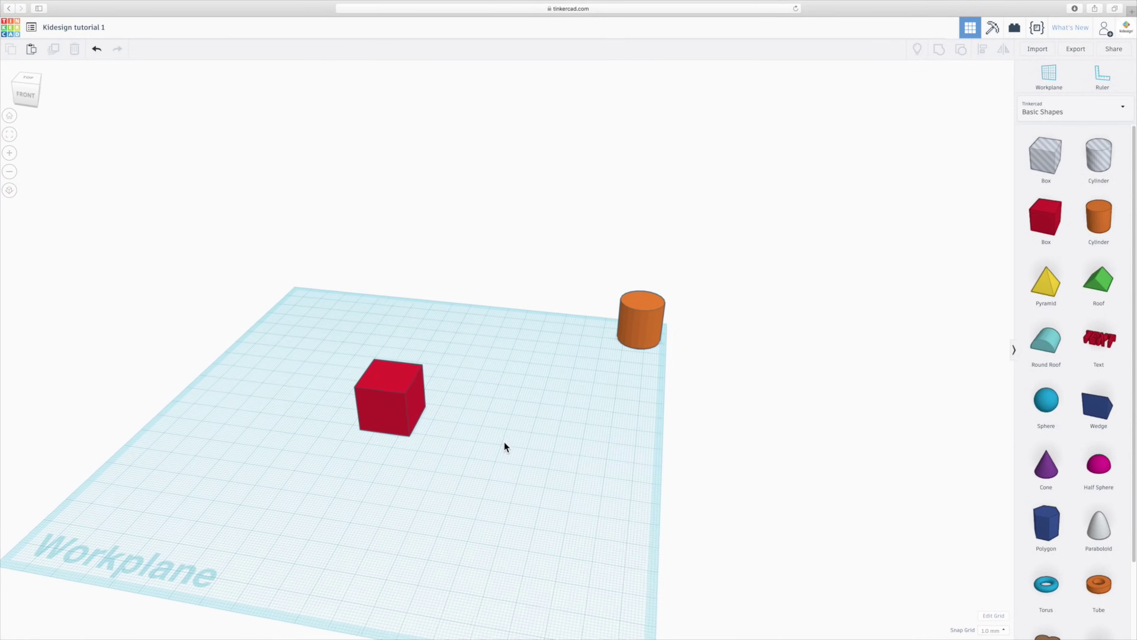
# Step: Open the grid settings, keeping Millimeters units and the current printer preset
pyautogui.click(993, 616)
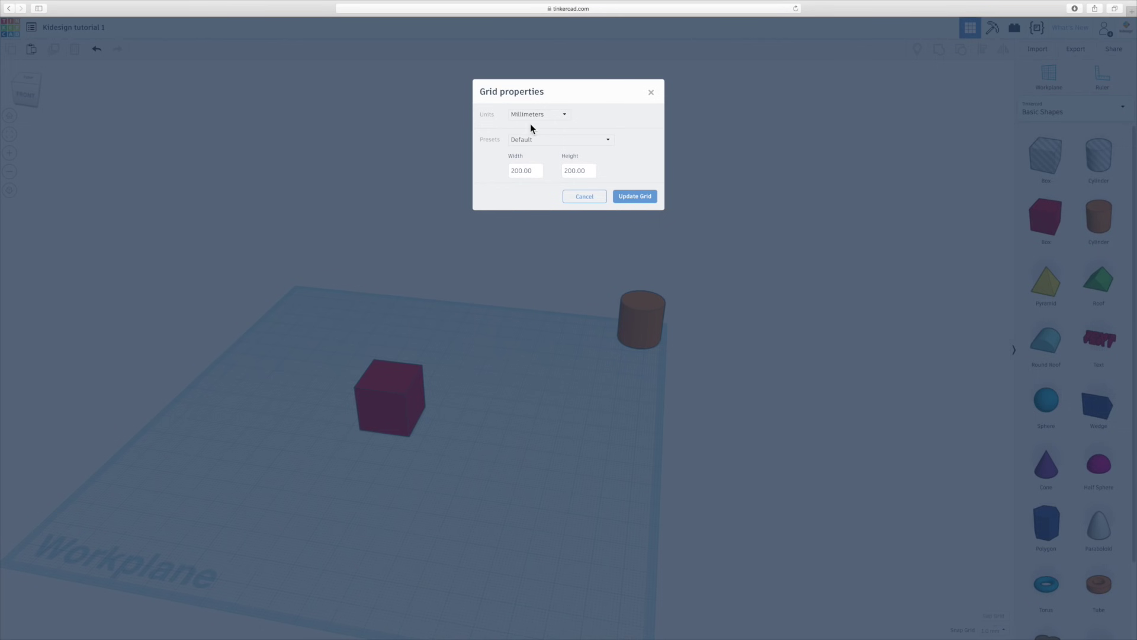
pyautogui.click(549, 114)
pyautogui.click(563, 114)
pyautogui.click(605, 140)
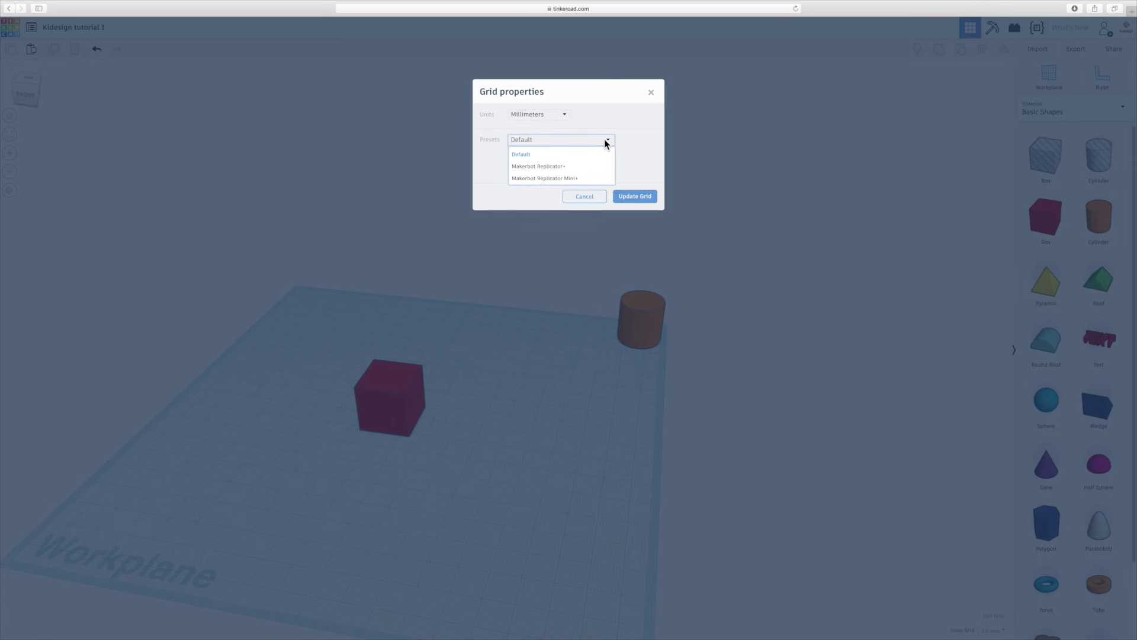
pyautogui.scroll(-2, 612, 166)
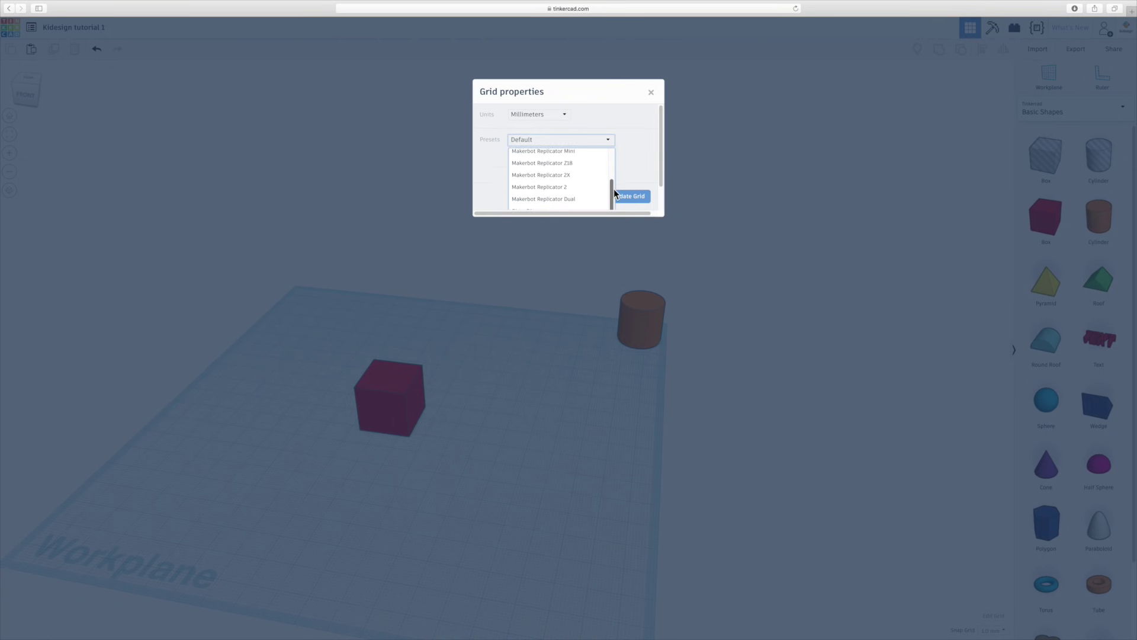
pyautogui.scroll(-3, 612, 202)
pyautogui.scroll(-2, 646, 151)
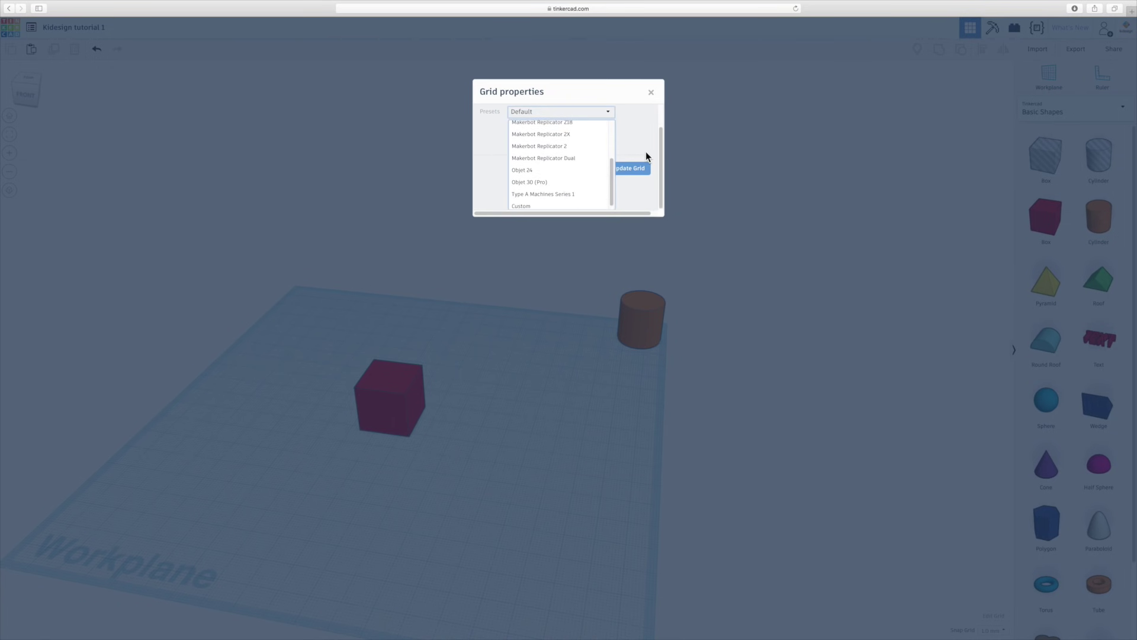
pyautogui.moveTo(612, 179); pyautogui.dragTo(624, 125)
pyautogui.click(608, 112)
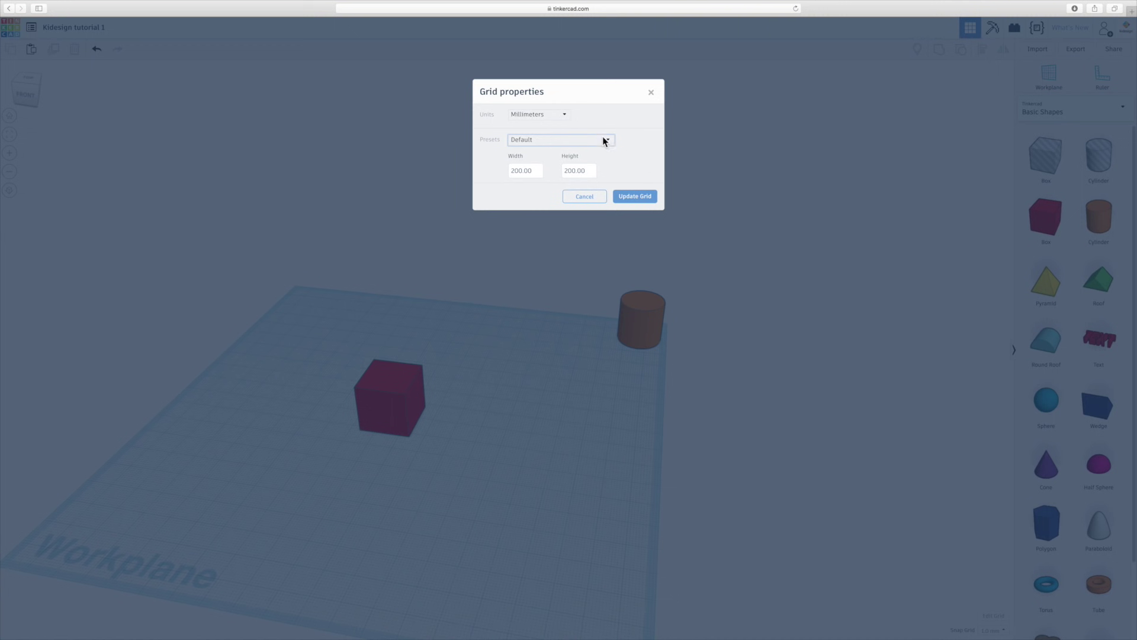
# Step: Set the workplane width and height to 150 and update the grid
pyautogui.moveTo(521, 171); pyautogui.dragTo(501, 173)
pyautogui.write('150')
pyautogui.moveTo(571, 176); pyautogui.dragTo(560, 171)
pyautogui.write('150')
pyautogui.click(651, 196)
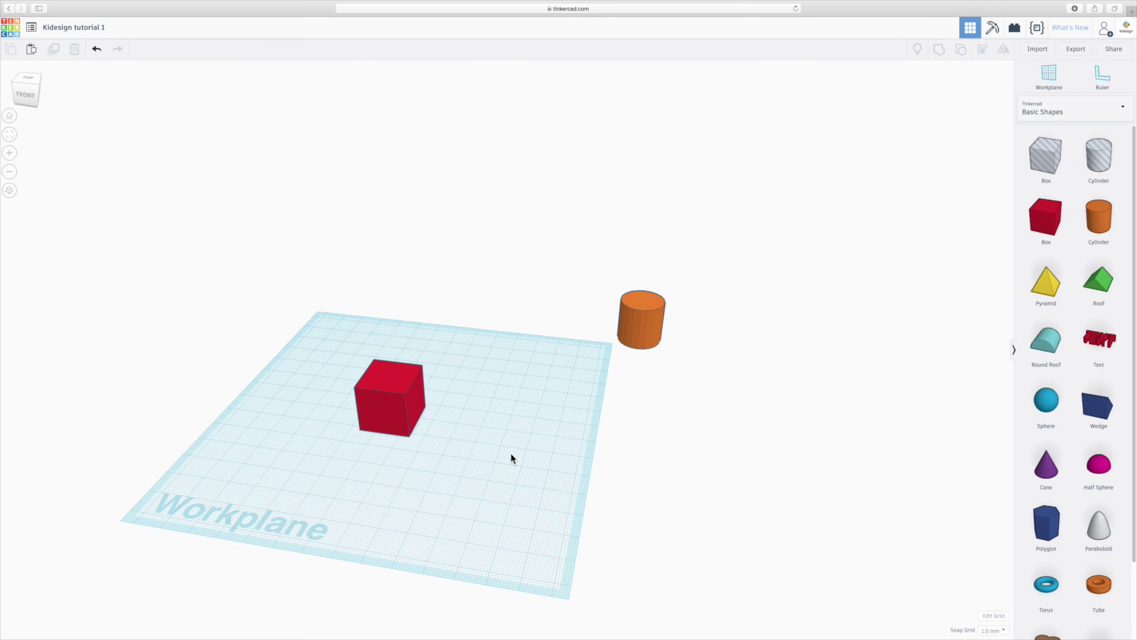
# Step: Shift the red box slightly right, then move it further in 5.0 mm snap steps
pyautogui.click(389, 407)
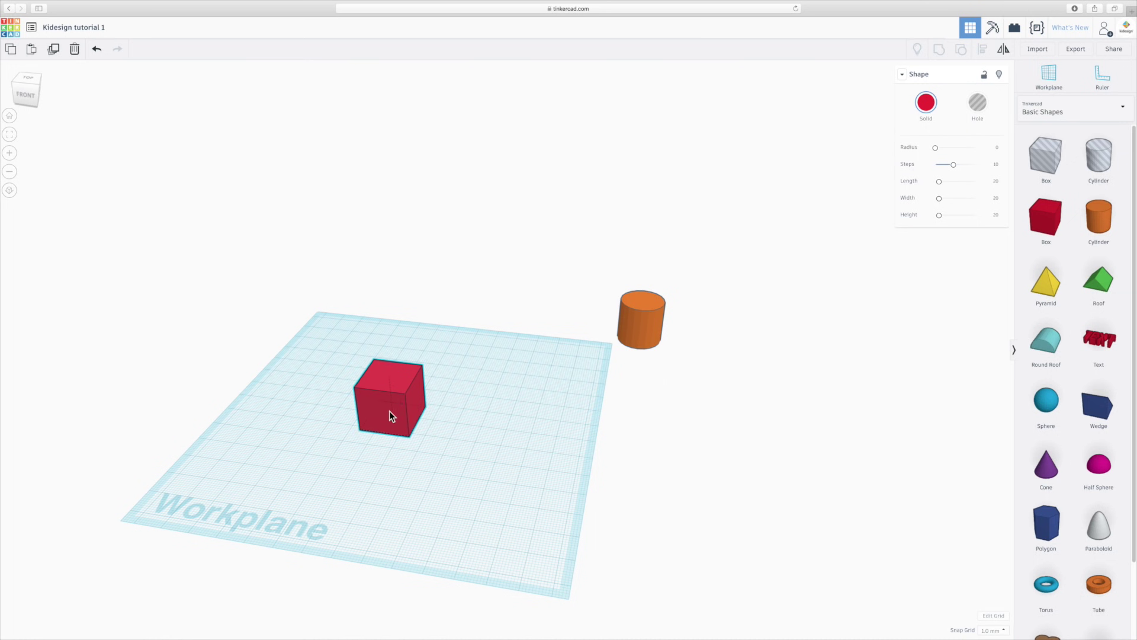
pyautogui.moveTo(389, 410); pyautogui.dragTo(410, 410)
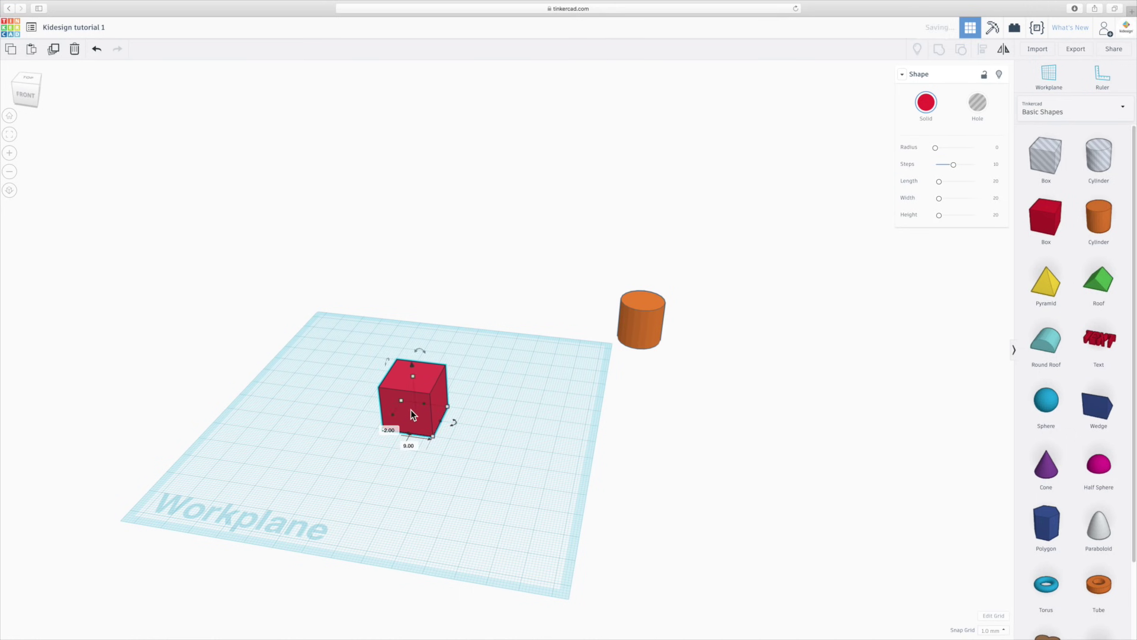
pyautogui.click(1003, 630)
pyautogui.click(991, 614)
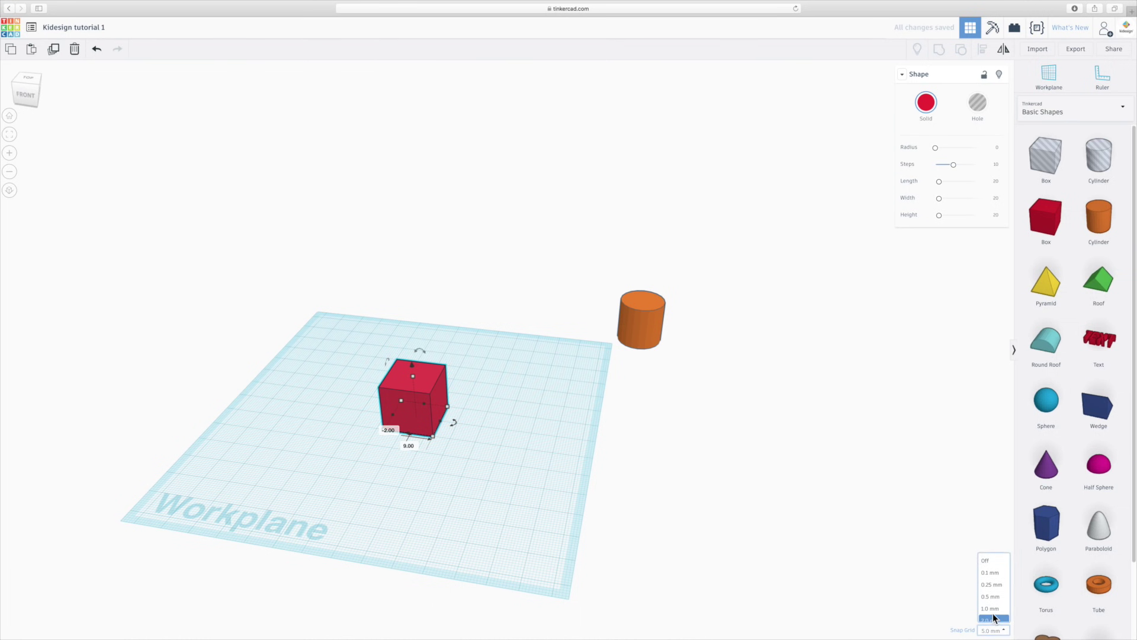
pyautogui.moveTo(417, 418); pyautogui.dragTo(482, 437)
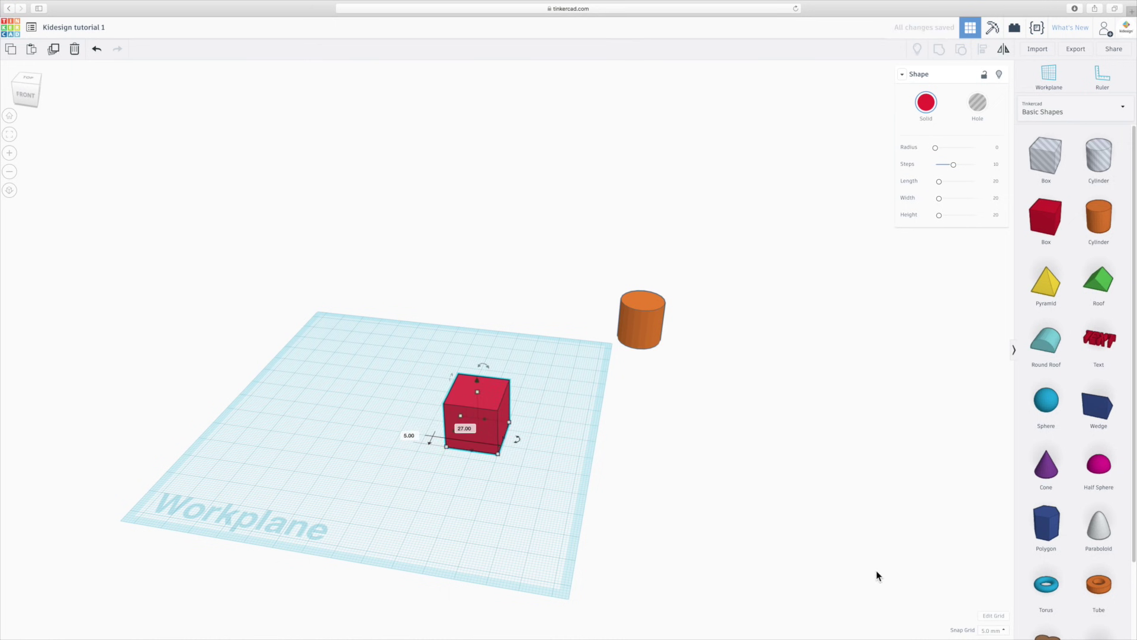
# Step: Nudge the box with 0.5 mm snapping, then reset Snap Grid to 1.0 mm and deselect
pyautogui.click(998, 631)
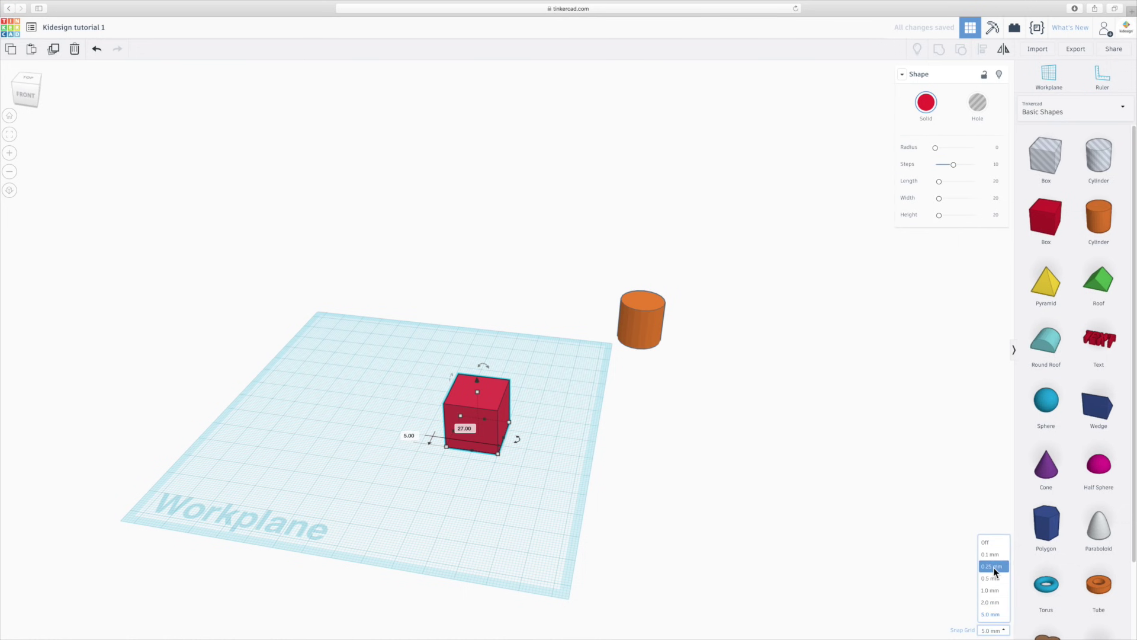
pyautogui.click(997, 578)
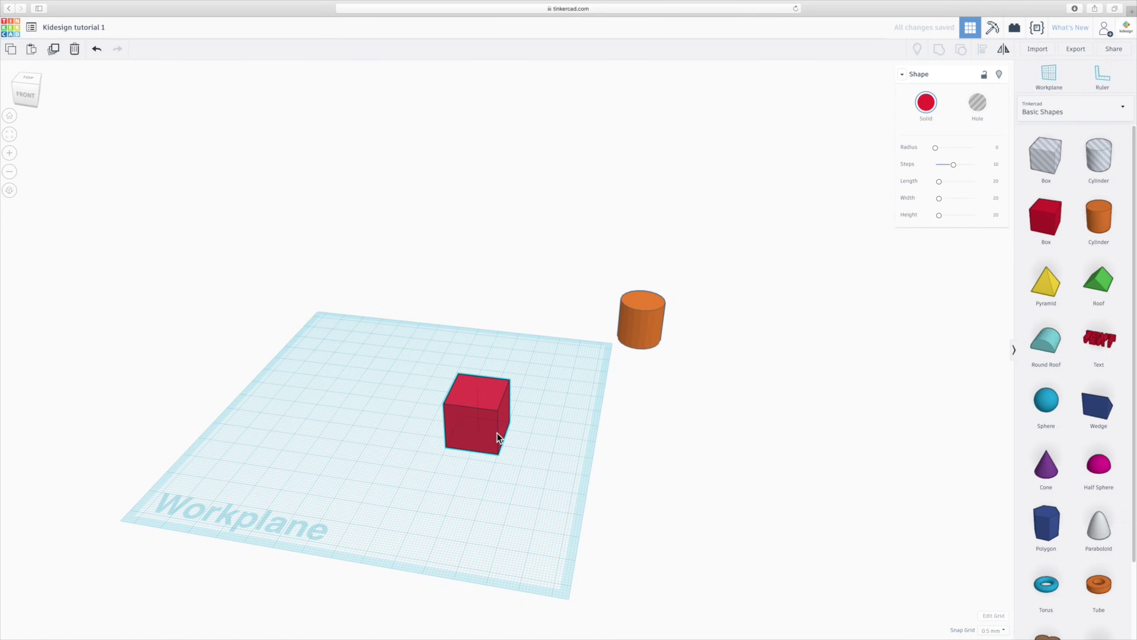
pyautogui.moveTo(498, 429); pyautogui.dragTo(500, 425)
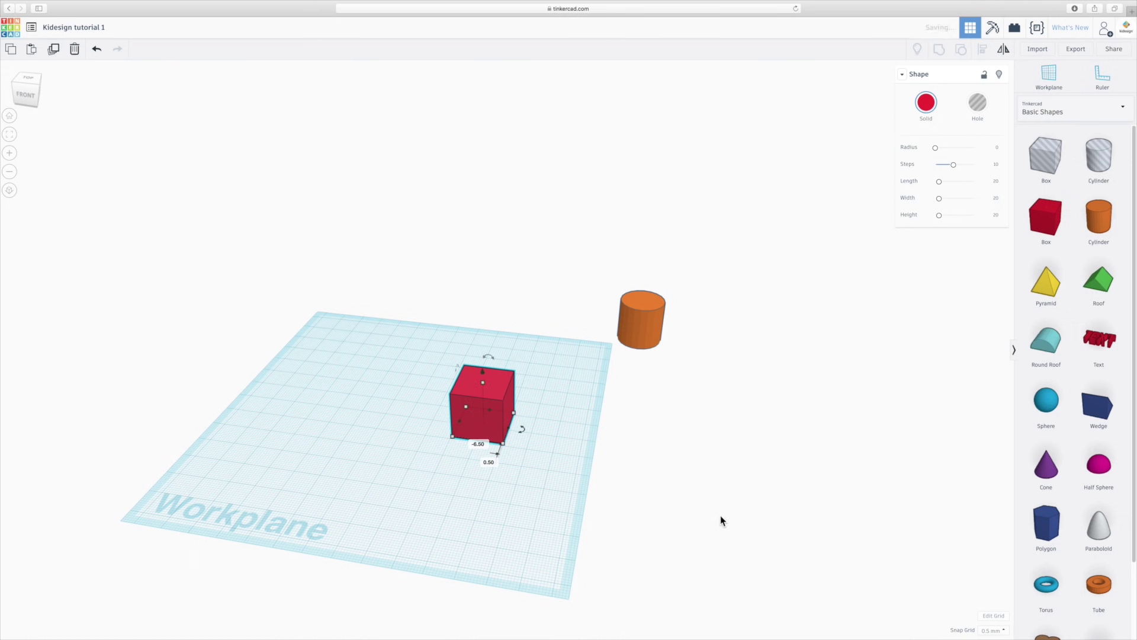
pyautogui.click(1004, 631)
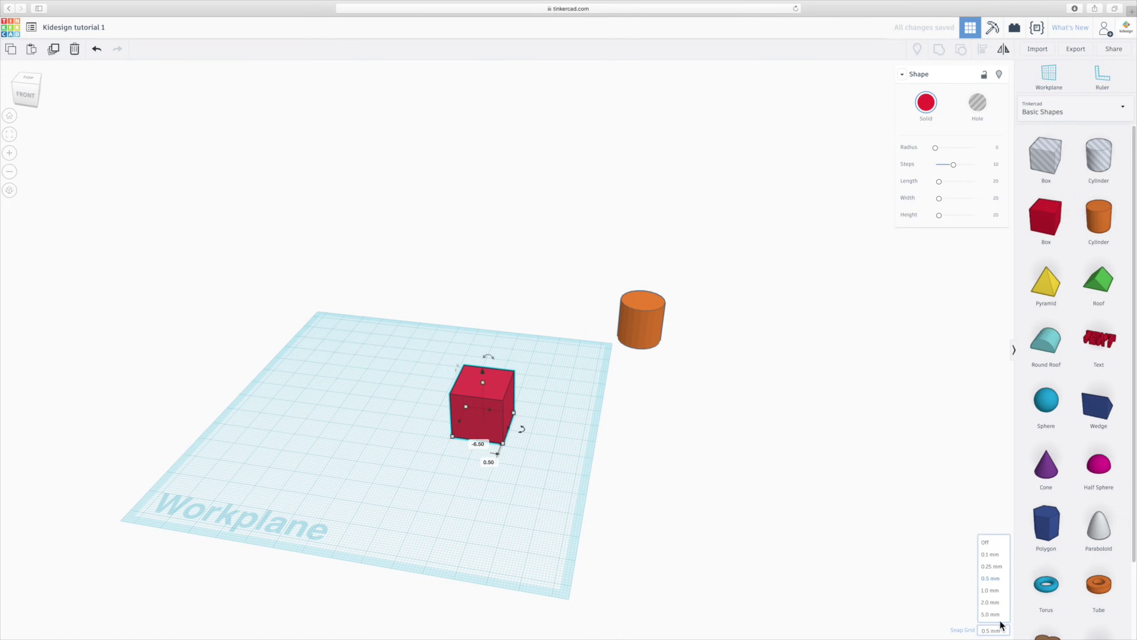
pyautogui.click(1000, 590)
pyautogui.click(421, 390)
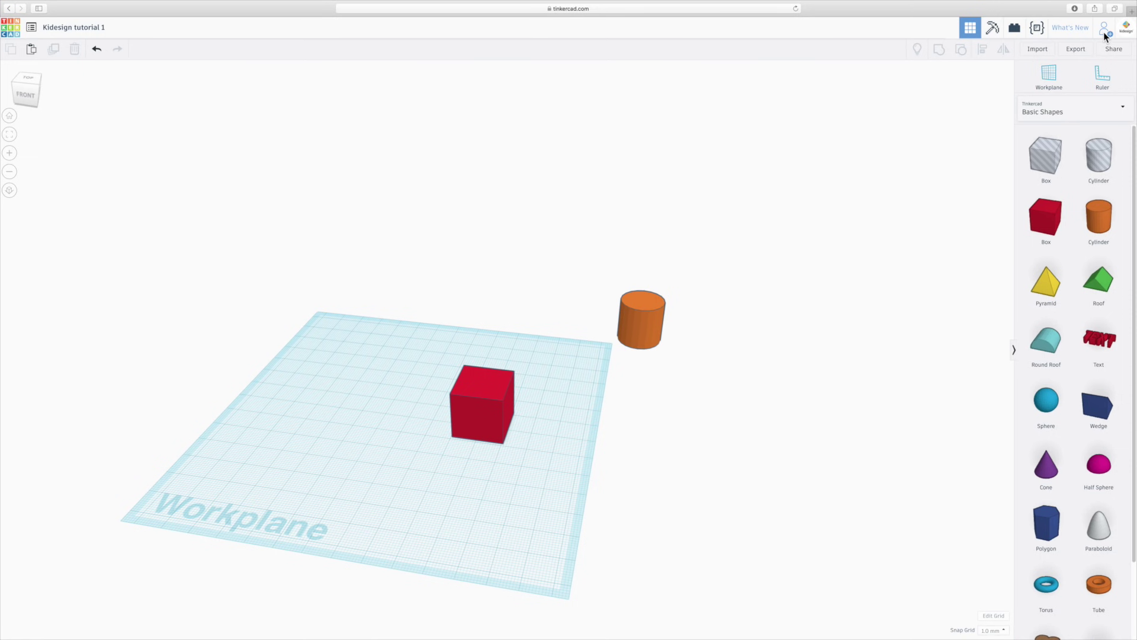
# Step: Generate a new collaboration link for the design, check its URL, and close the window
pyautogui.click(1104, 32)
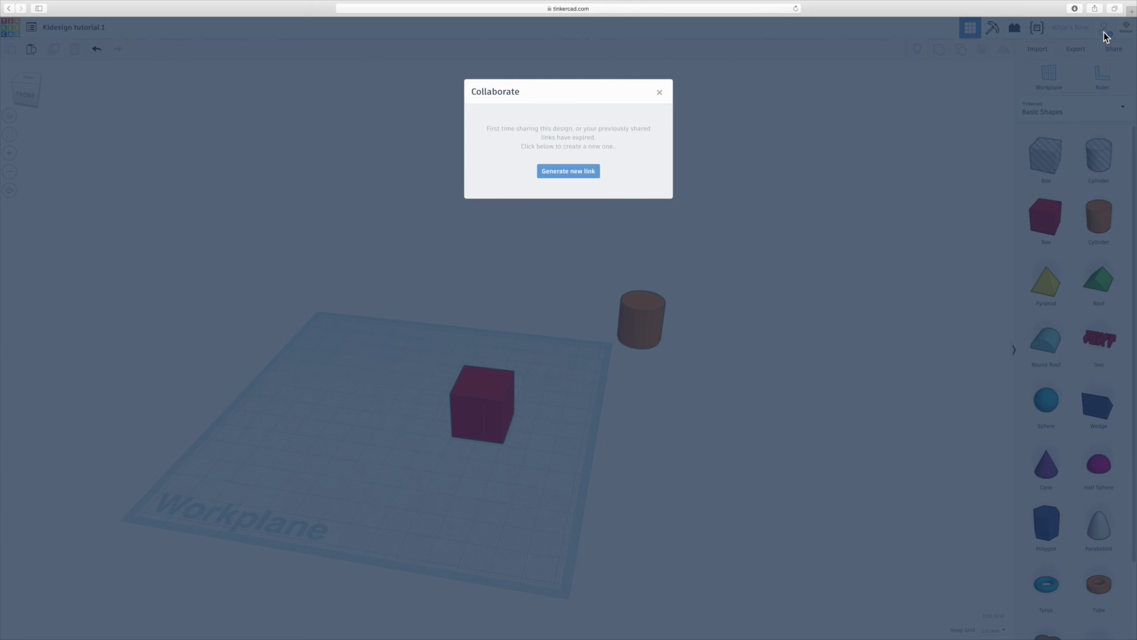
pyautogui.click(574, 172)
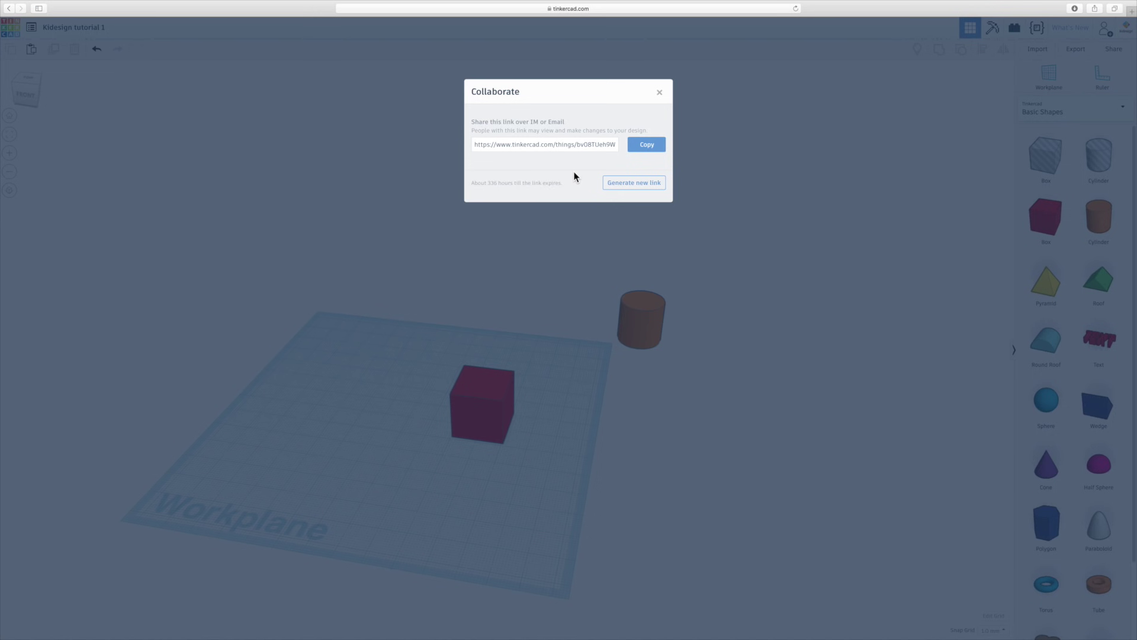
pyautogui.moveTo(557, 144); pyautogui.dragTo(611, 146)
pyautogui.click(660, 92)
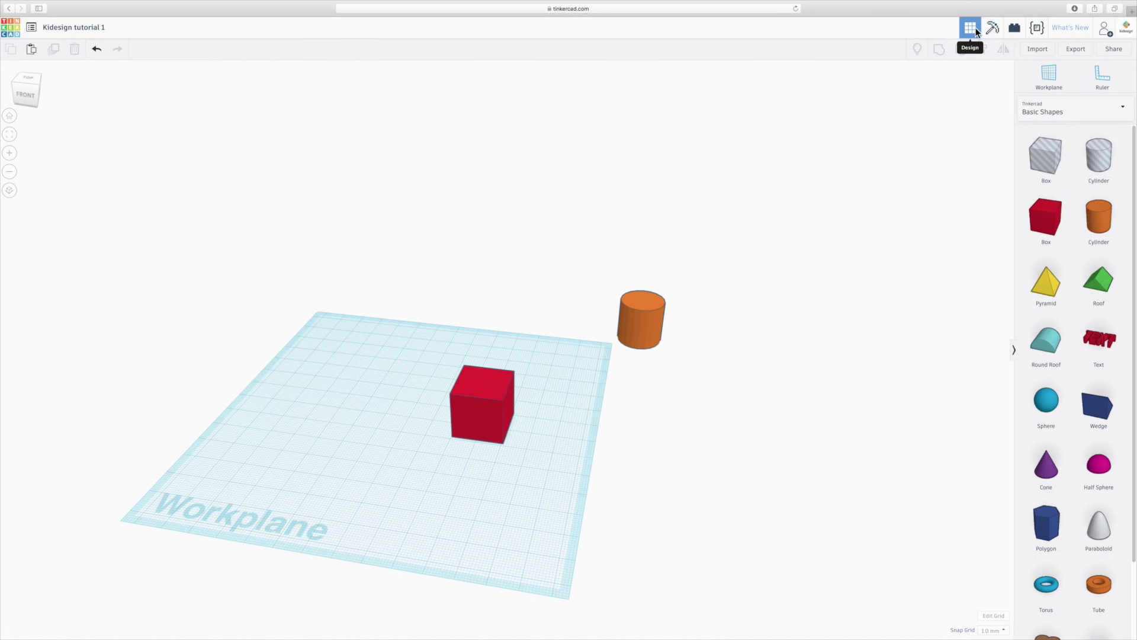
# Step: In Blocks view, change the orange Pumpkins block to Leaves, then show the design as bricks
pyautogui.click(993, 27)
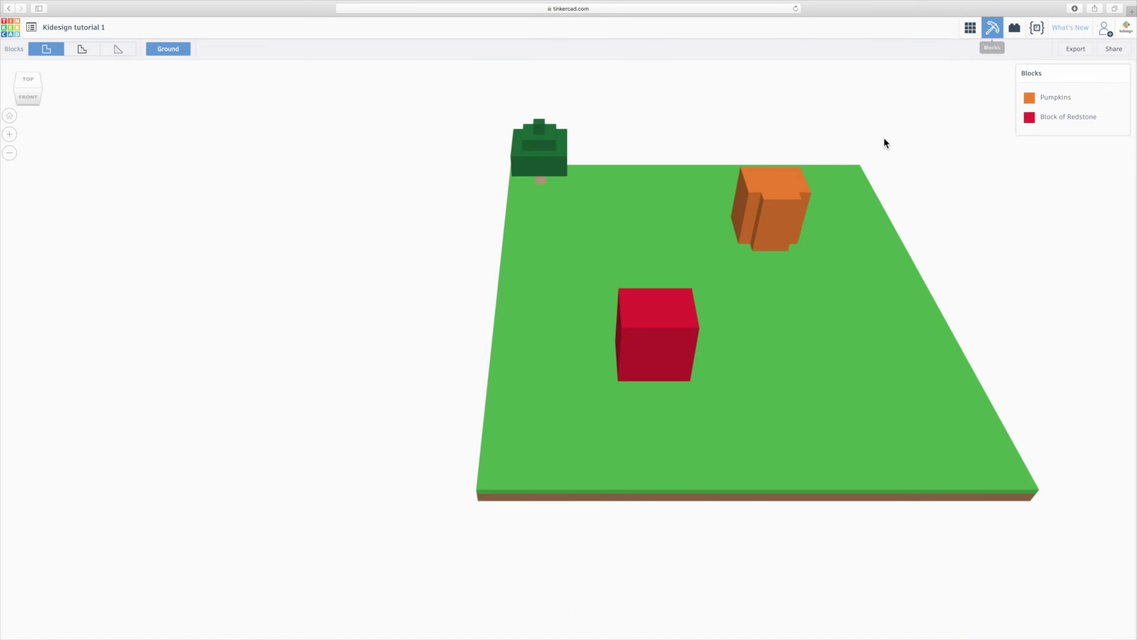
pyautogui.moveTo(985, 272); pyautogui.dragTo(526, 317, button='right')
pyautogui.click(1032, 97)
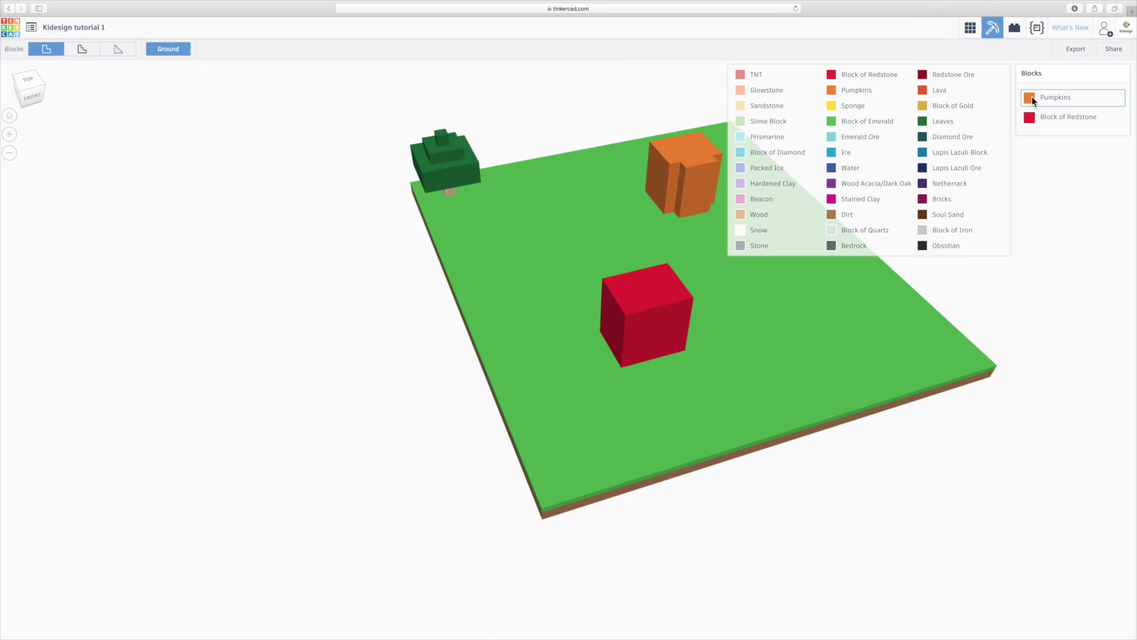
pyautogui.click(943, 120)
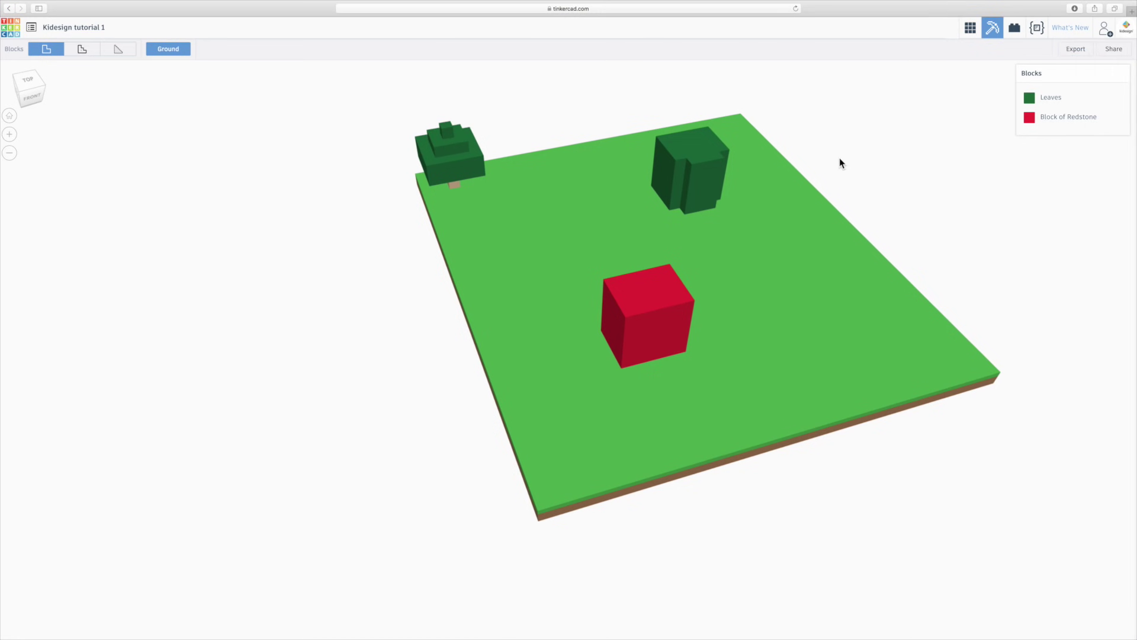
pyautogui.click(1014, 28)
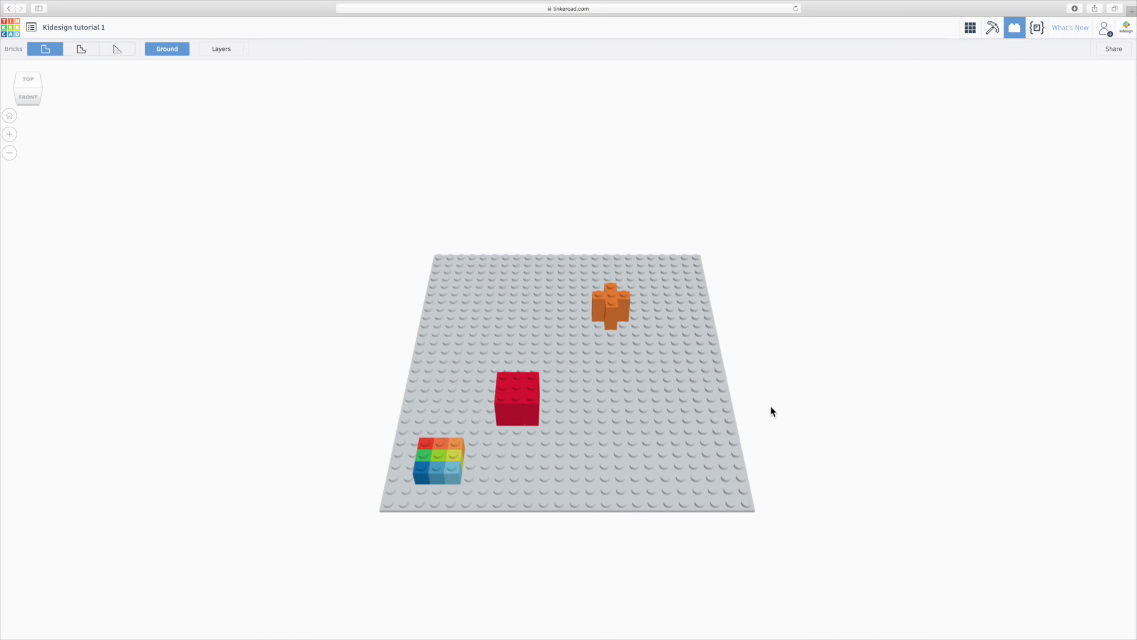
# Step: Inspect the brick baseplate from left-side and top-front angles, then go to Shape Generators
pyautogui.moveTo(772, 411); pyautogui.dragTo(905, 395, button='right')
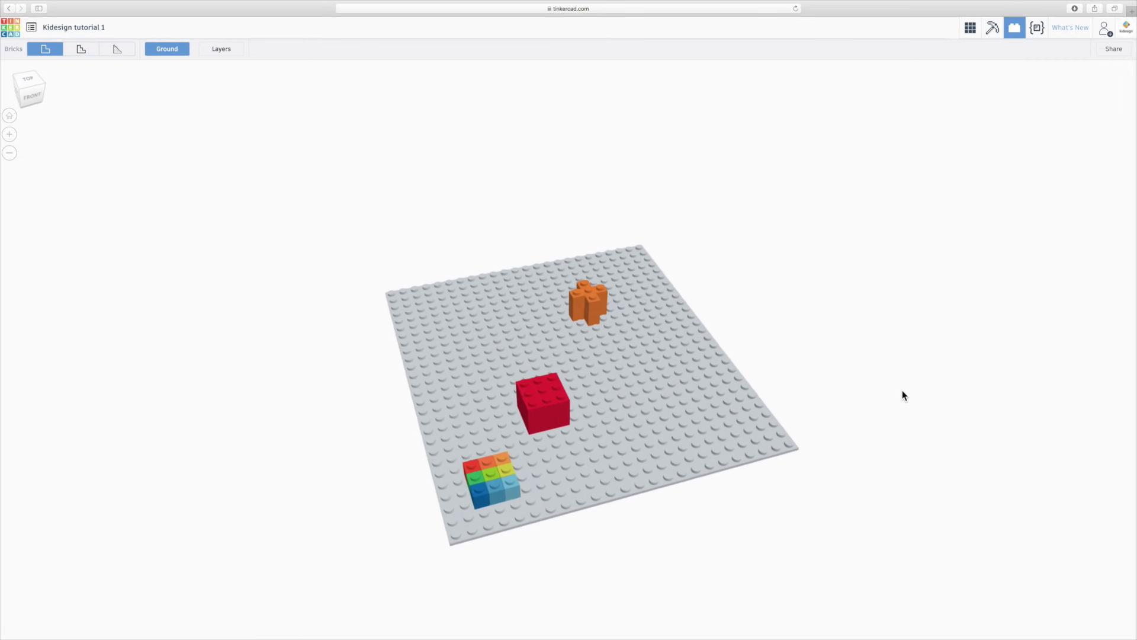
pyautogui.scroll(3, 531, 510)
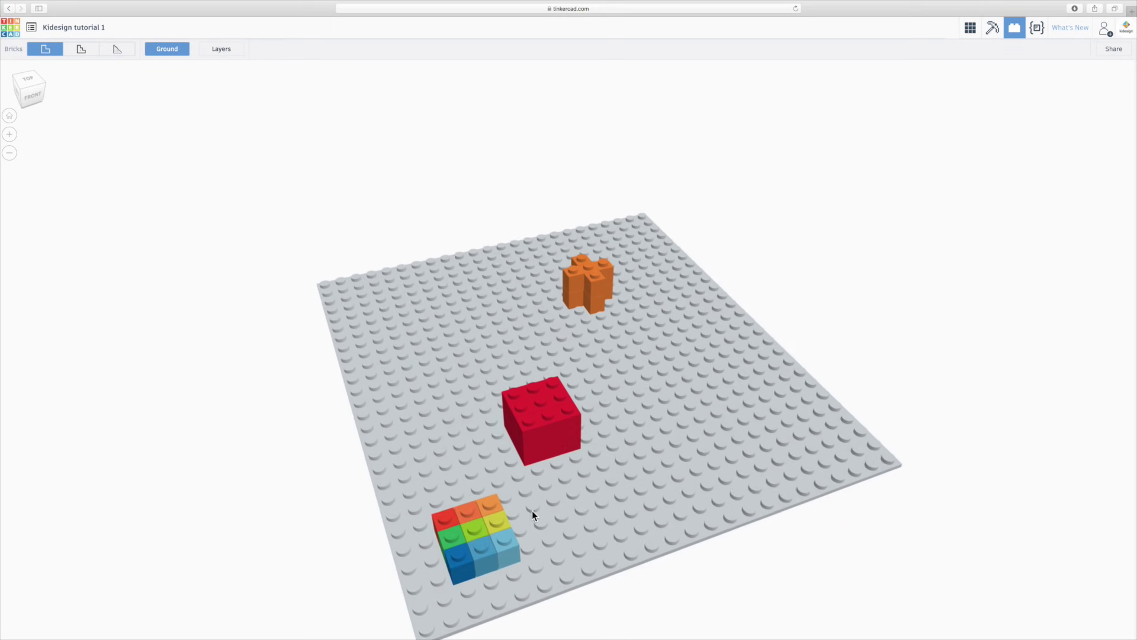
pyautogui.moveTo(637, 360); pyautogui.dragTo(845, 401, button='right')
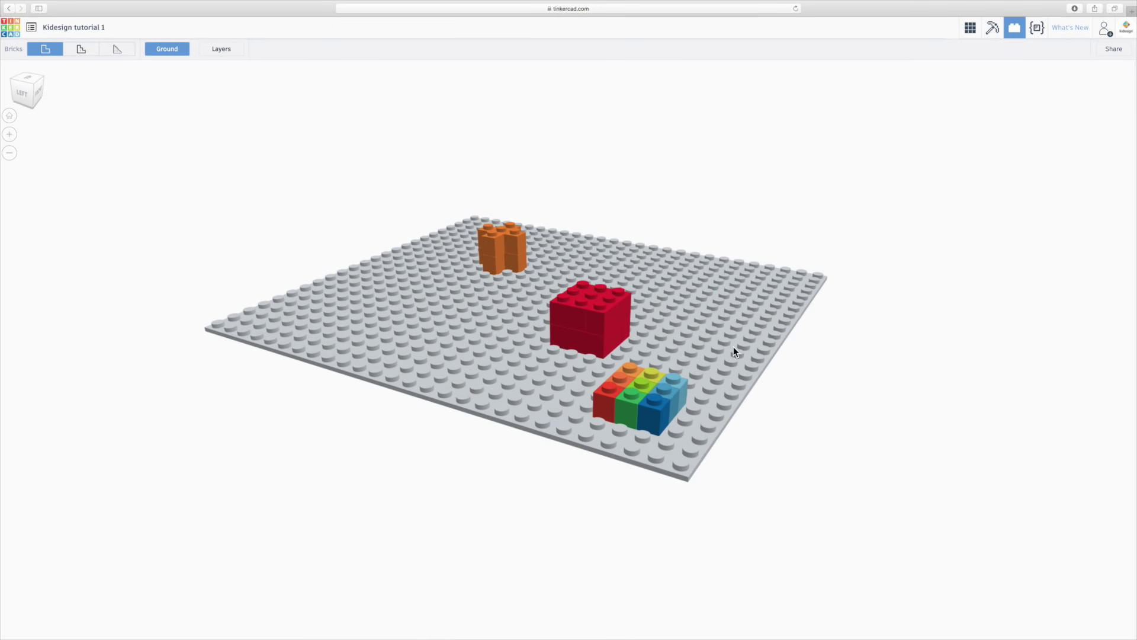
pyautogui.moveTo(733, 350); pyautogui.dragTo(790, 385, button='right')
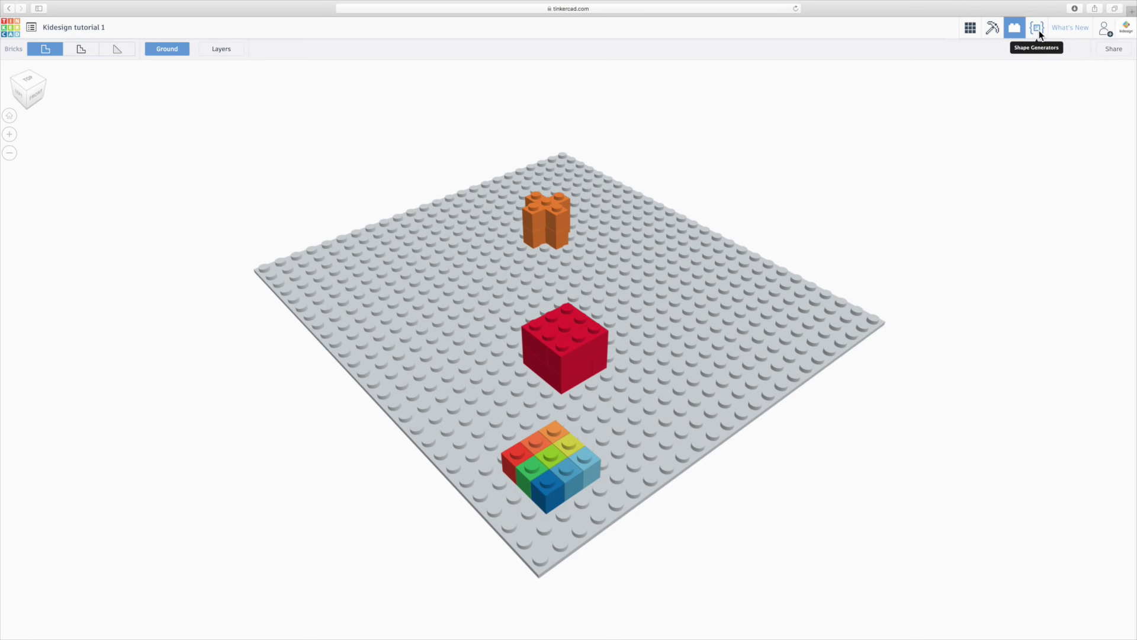
pyautogui.click(1037, 28)
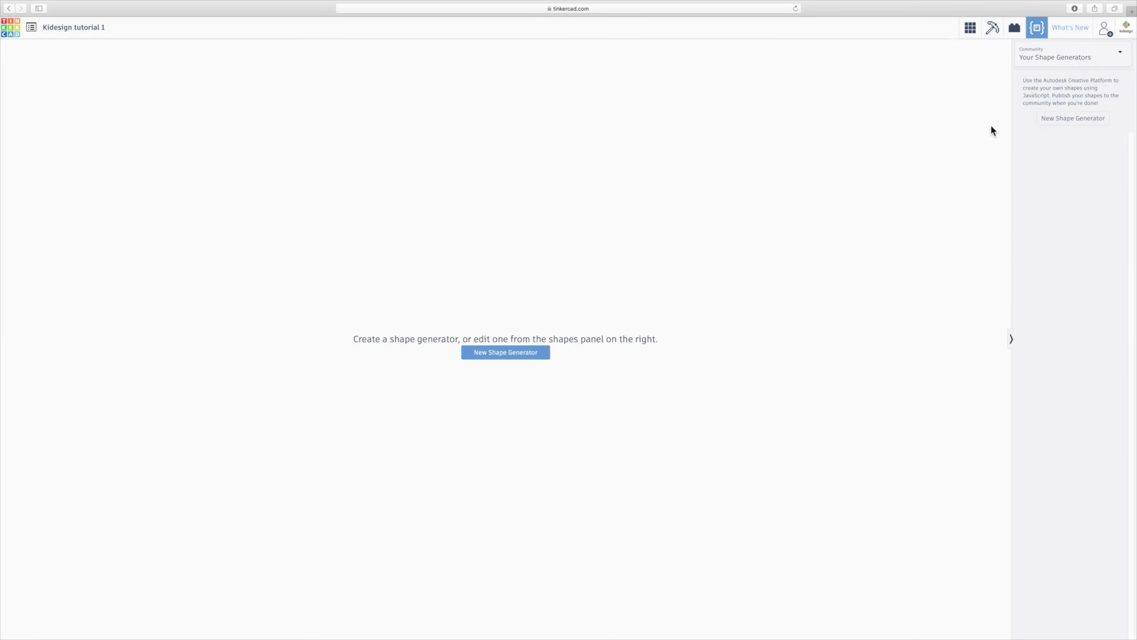
# Step: Switch back to the 3D Design editor showing the red box and orange cylinder
pyautogui.click(967, 26)
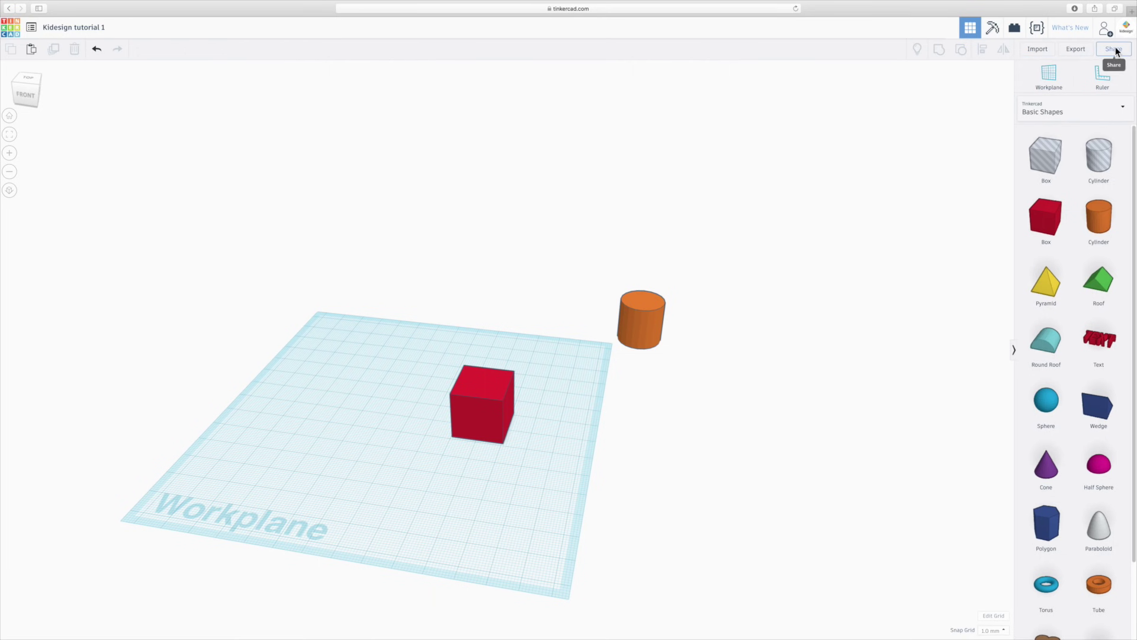
# Step: Look at Import Shapes without importing, then bring up the STL/OBJ/SVG Export options
pyautogui.click(1041, 49)
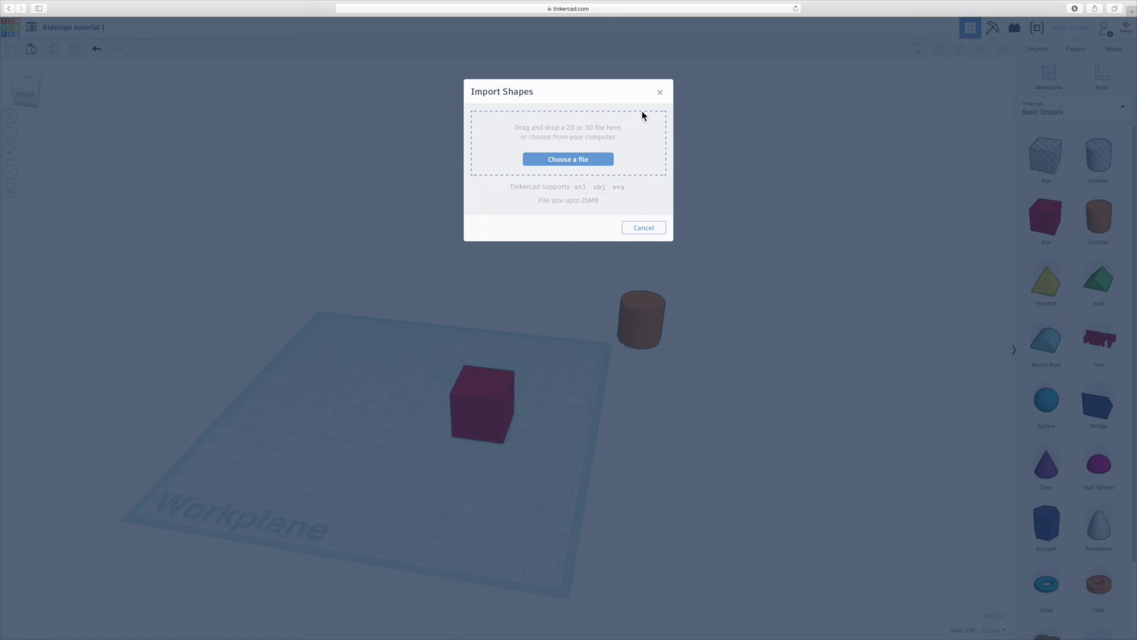
pyautogui.click(659, 92)
pyautogui.click(1083, 50)
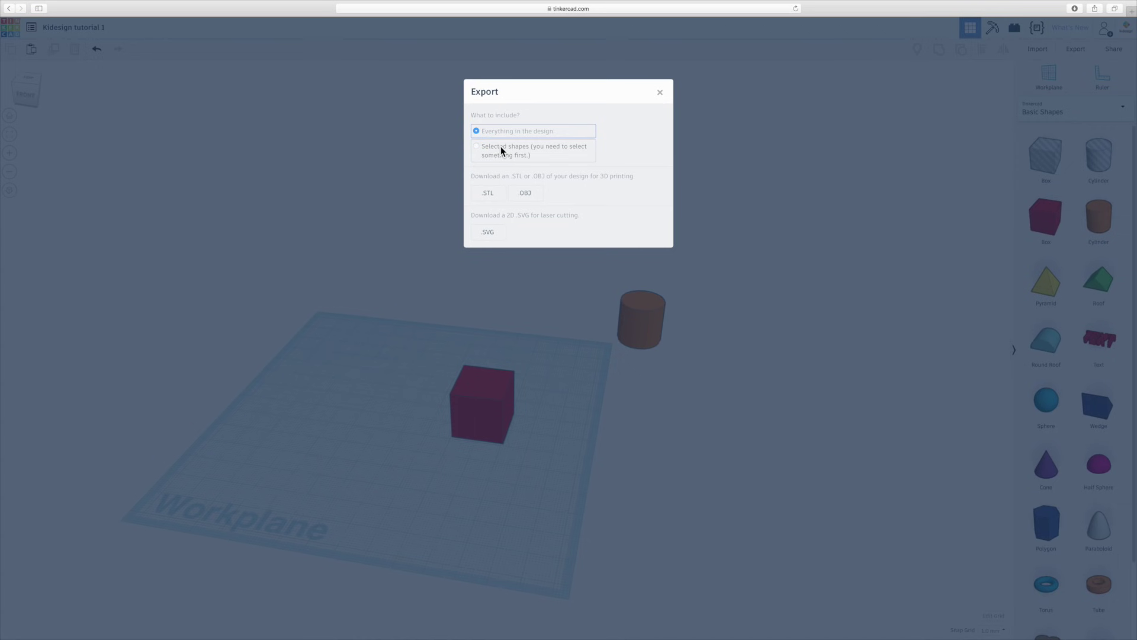
# Step: Dismiss the Export dialog without downloading and orbit to view the box and cylinder from above
pyautogui.click(659, 93)
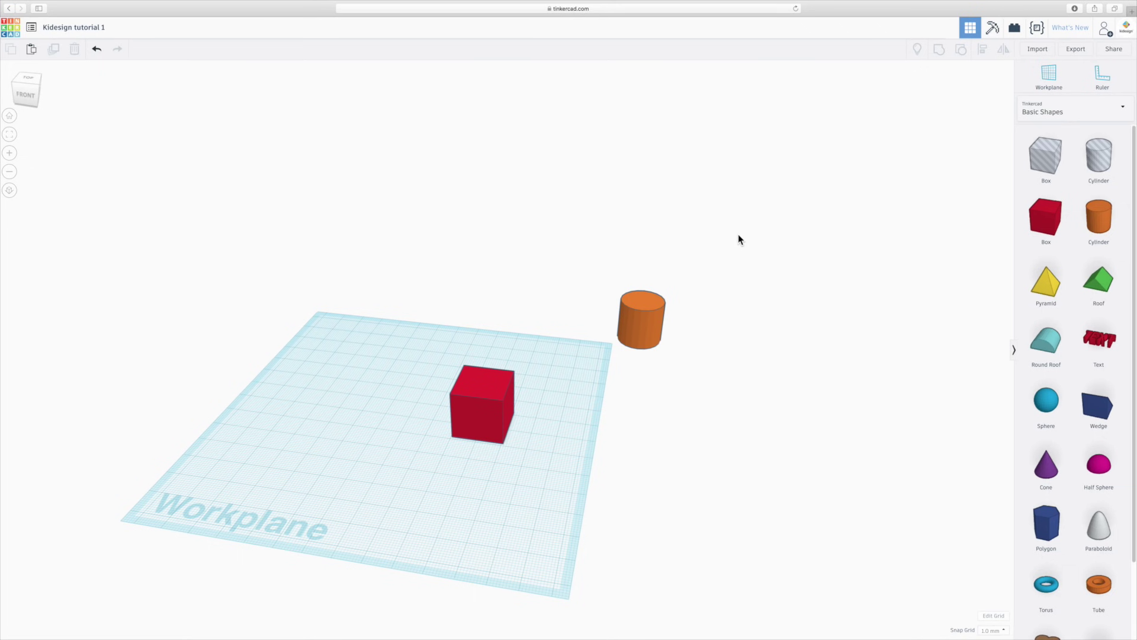
pyautogui.moveTo(350, 312)
pyautogui.mouseDown(button='right')
pyautogui.moveTo(350, 347)
pyautogui.moveTo(485, 337)
pyautogui.moveTo(353, 349)
pyautogui.moveTo(340, 324)
pyautogui.mouseUp(button='right')
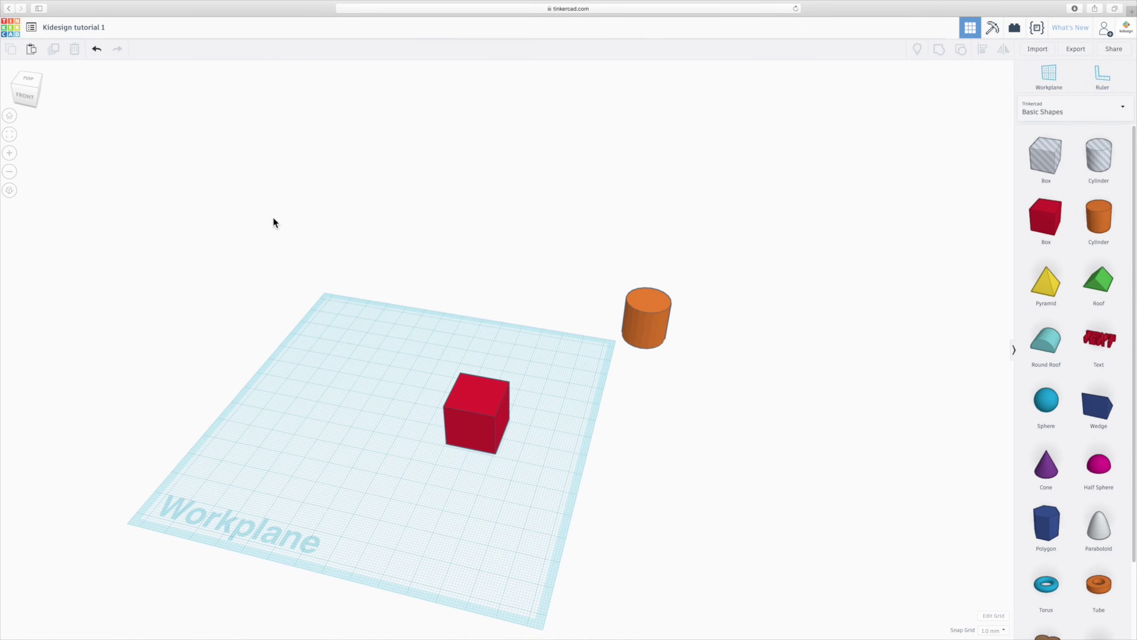